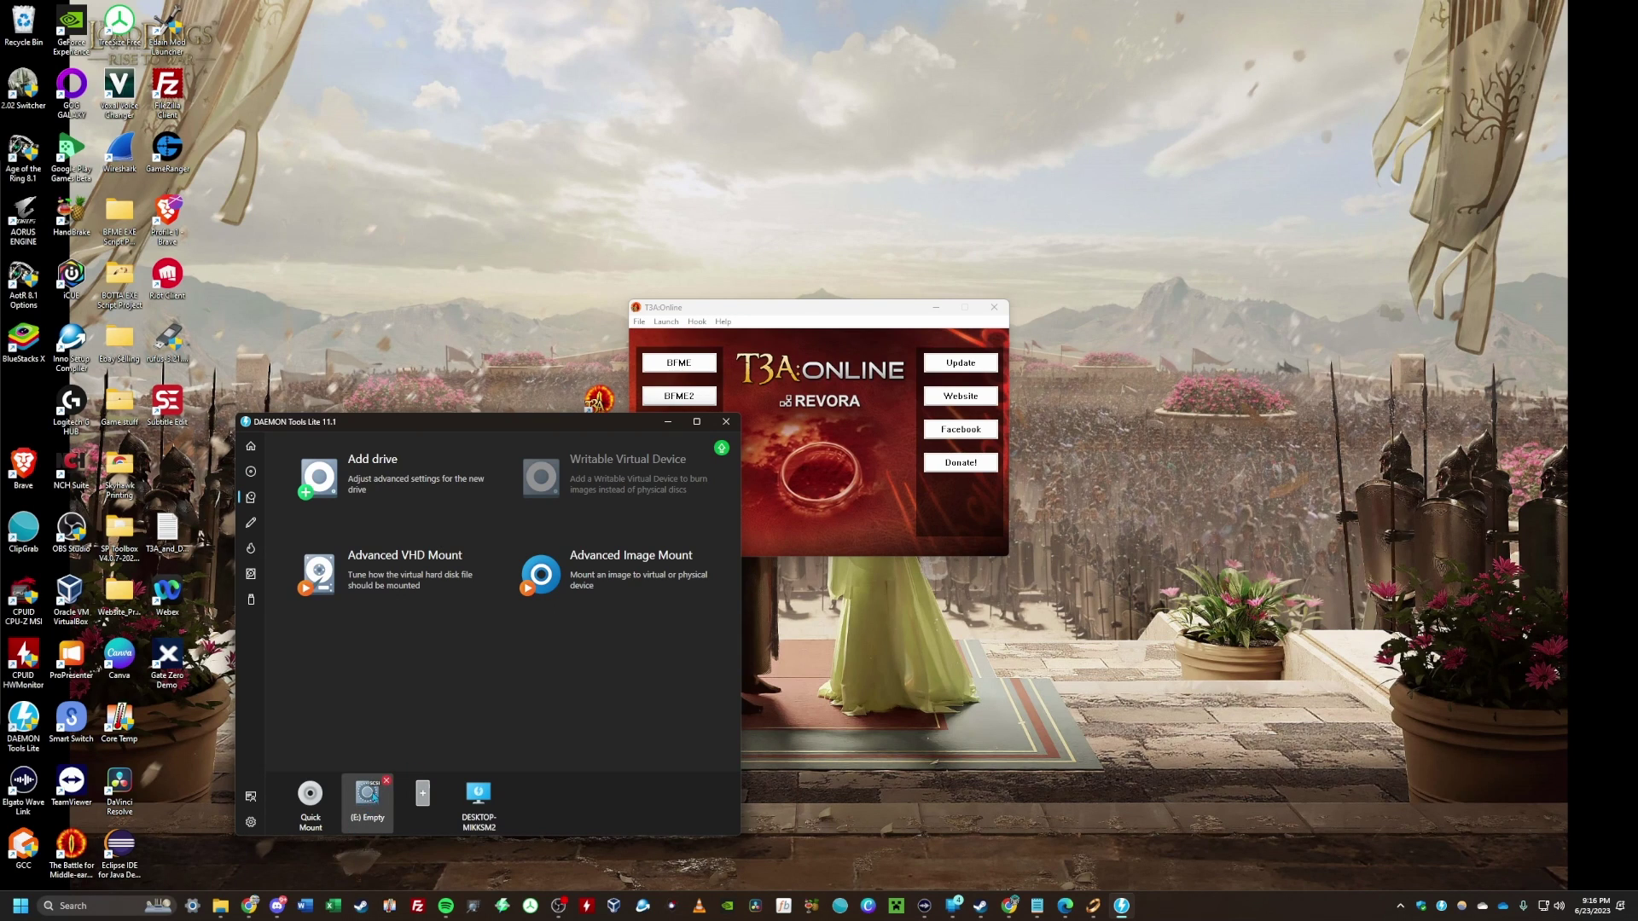
- Mount RotWk_Maxi-TheSmokingMan.mds from LOTR_Images into the empty (E:) virtual drive
{"action": "left_click", "coordinate": [367, 802]}
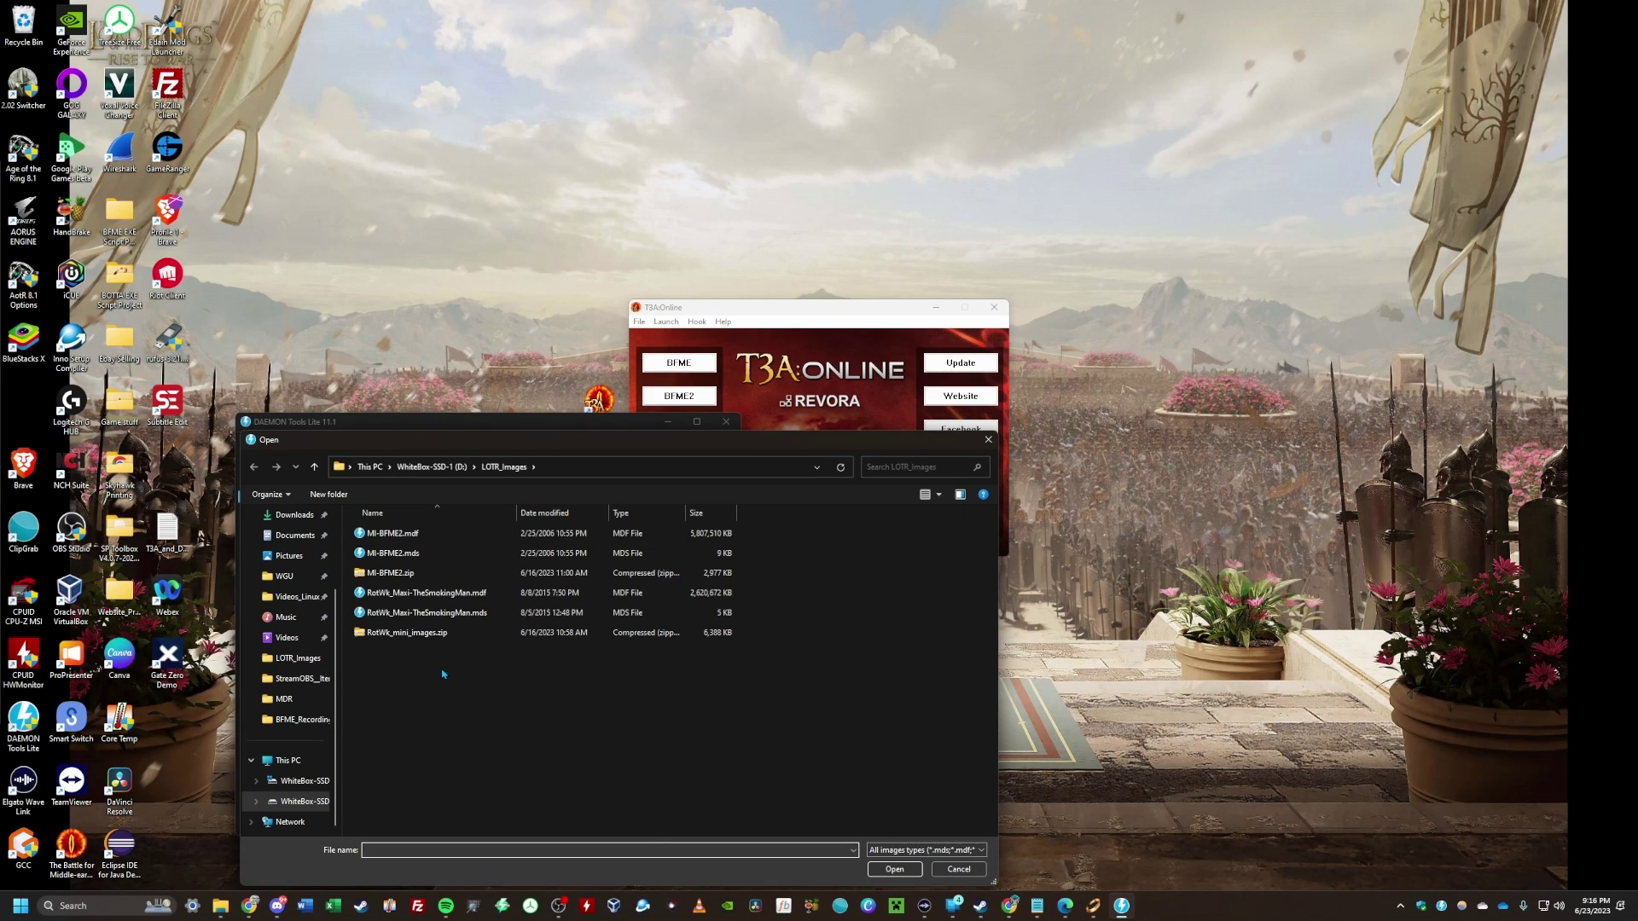
{"action": "left_click", "coordinate": [704, 612]}
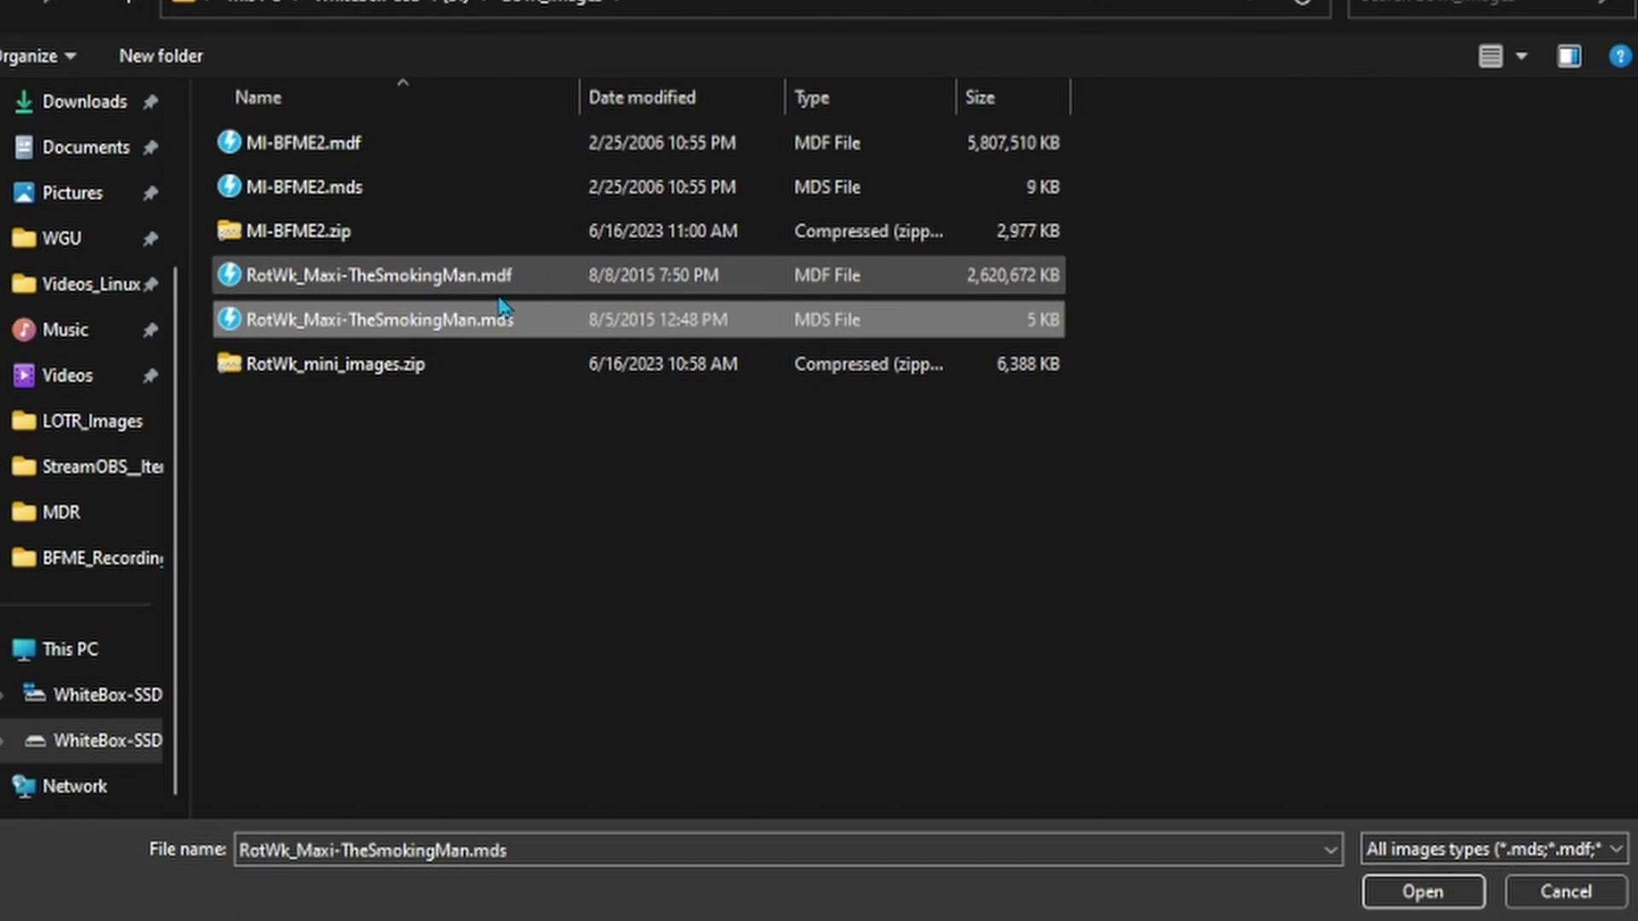
{"action": "left_click", "coordinate": [1419, 892]}
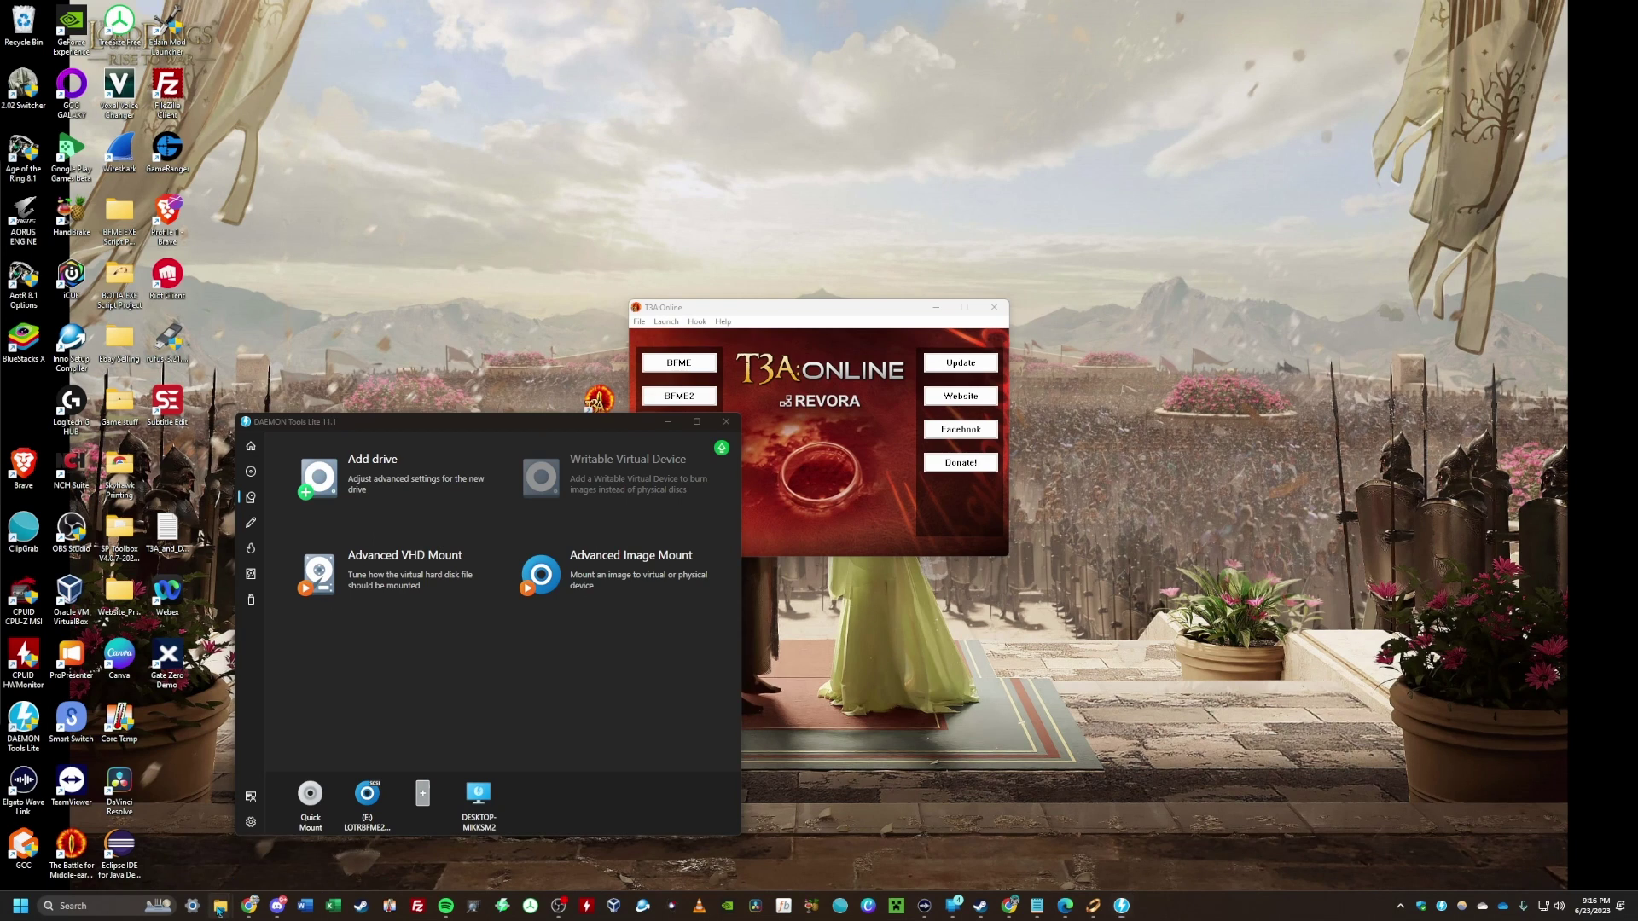
{"action": "left_click", "coordinate": [220, 906]}
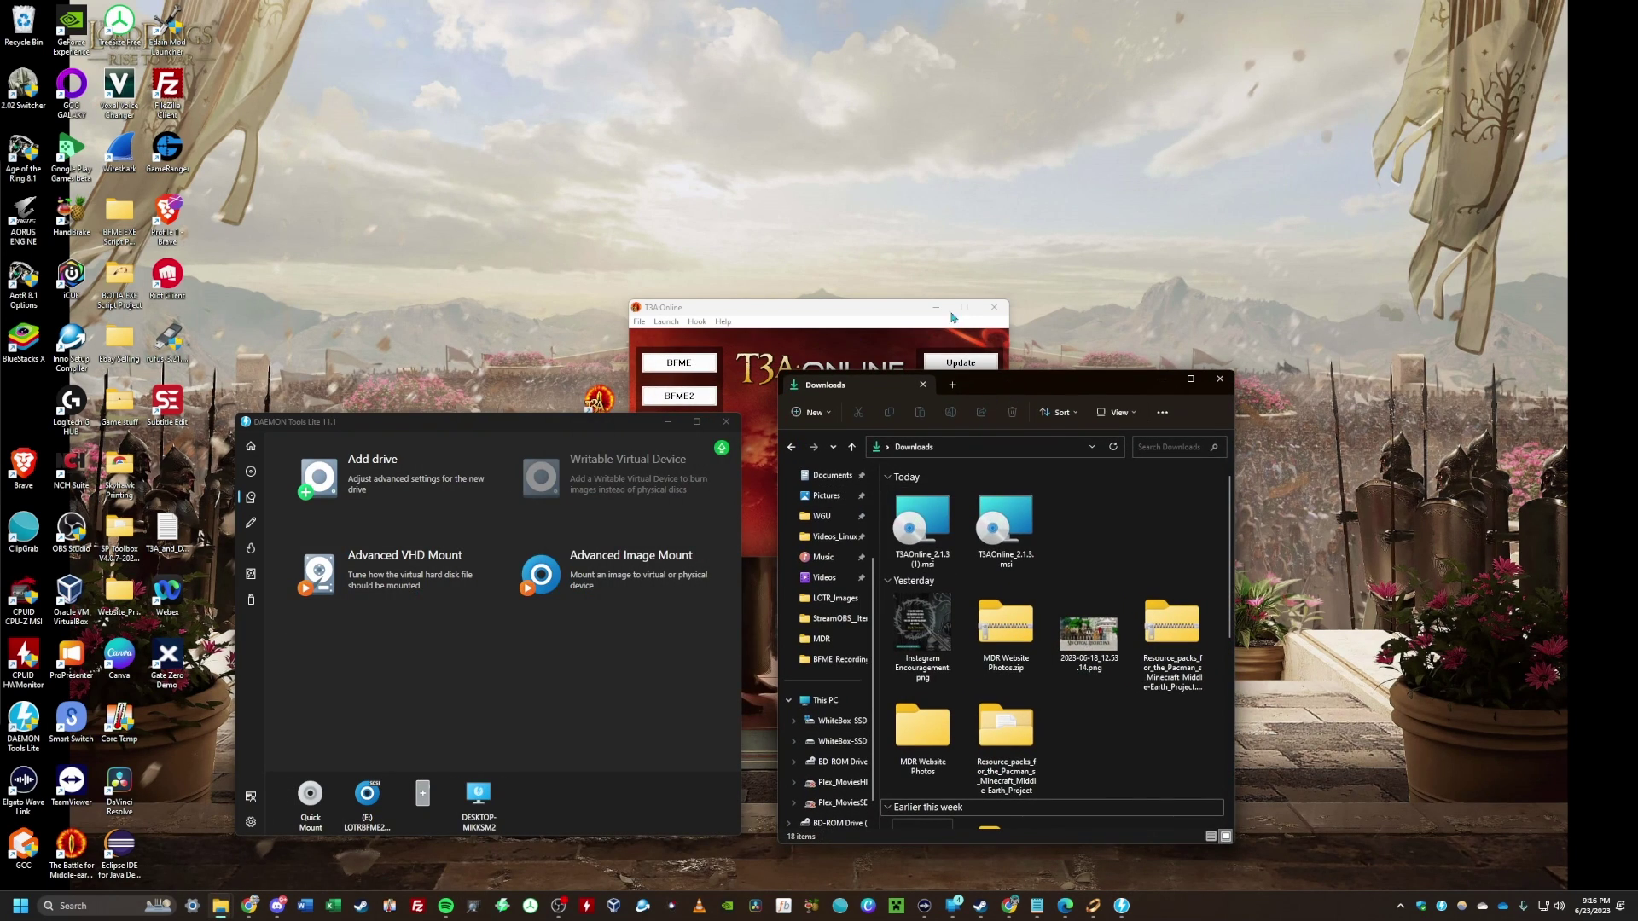
- Confirm BD-ROM Drive (E:) appears under This PC, then minimize Explorer and DAEMON Tools
{"action": "scroll", "coordinate": [839, 518], "scroll_direction": "up", "scroll_amount": 3}
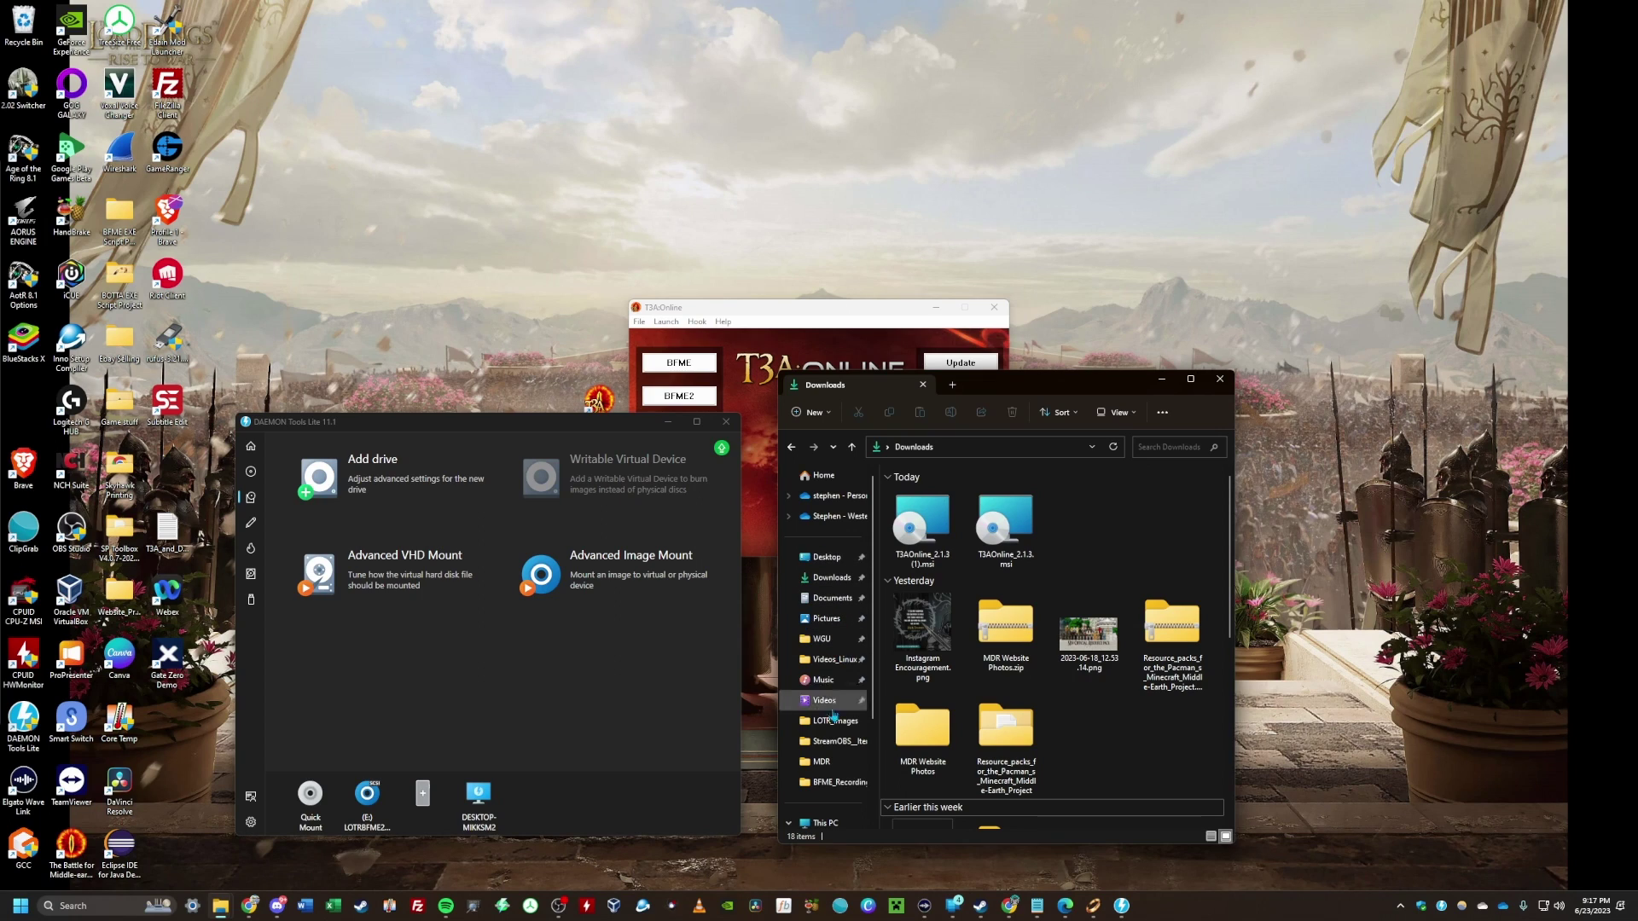
{"action": "left_click", "coordinate": [826, 824]}
{"action": "left_click", "coordinate": [994, 538]}
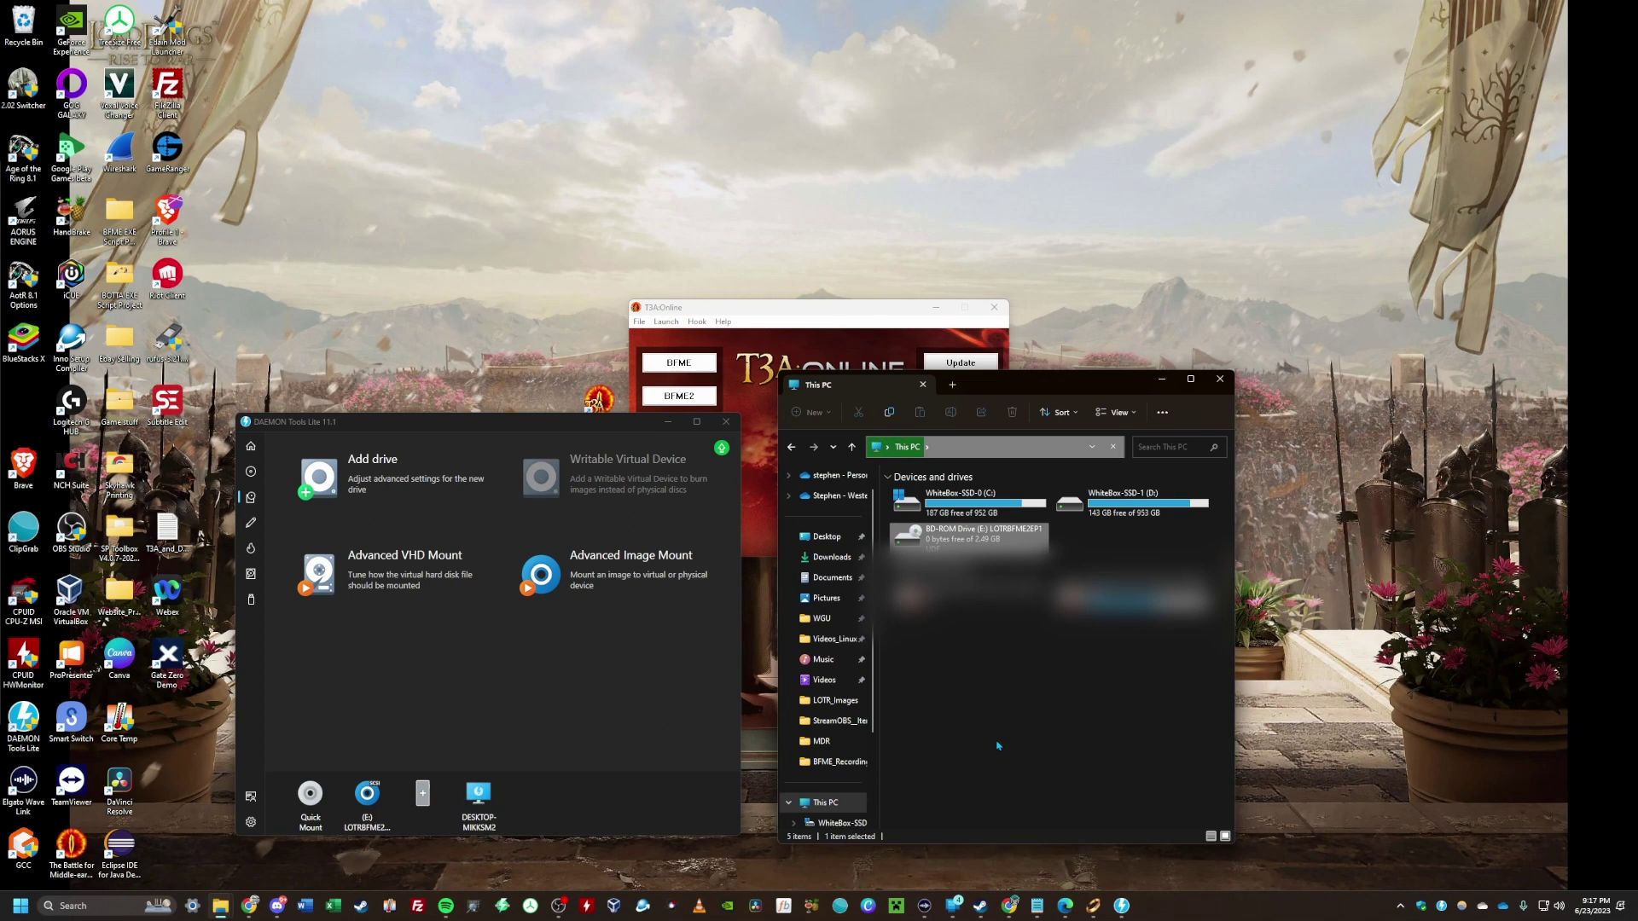
{"action": "left_click", "coordinate": [1162, 378]}
{"action": "left_click", "coordinate": [726, 421]}
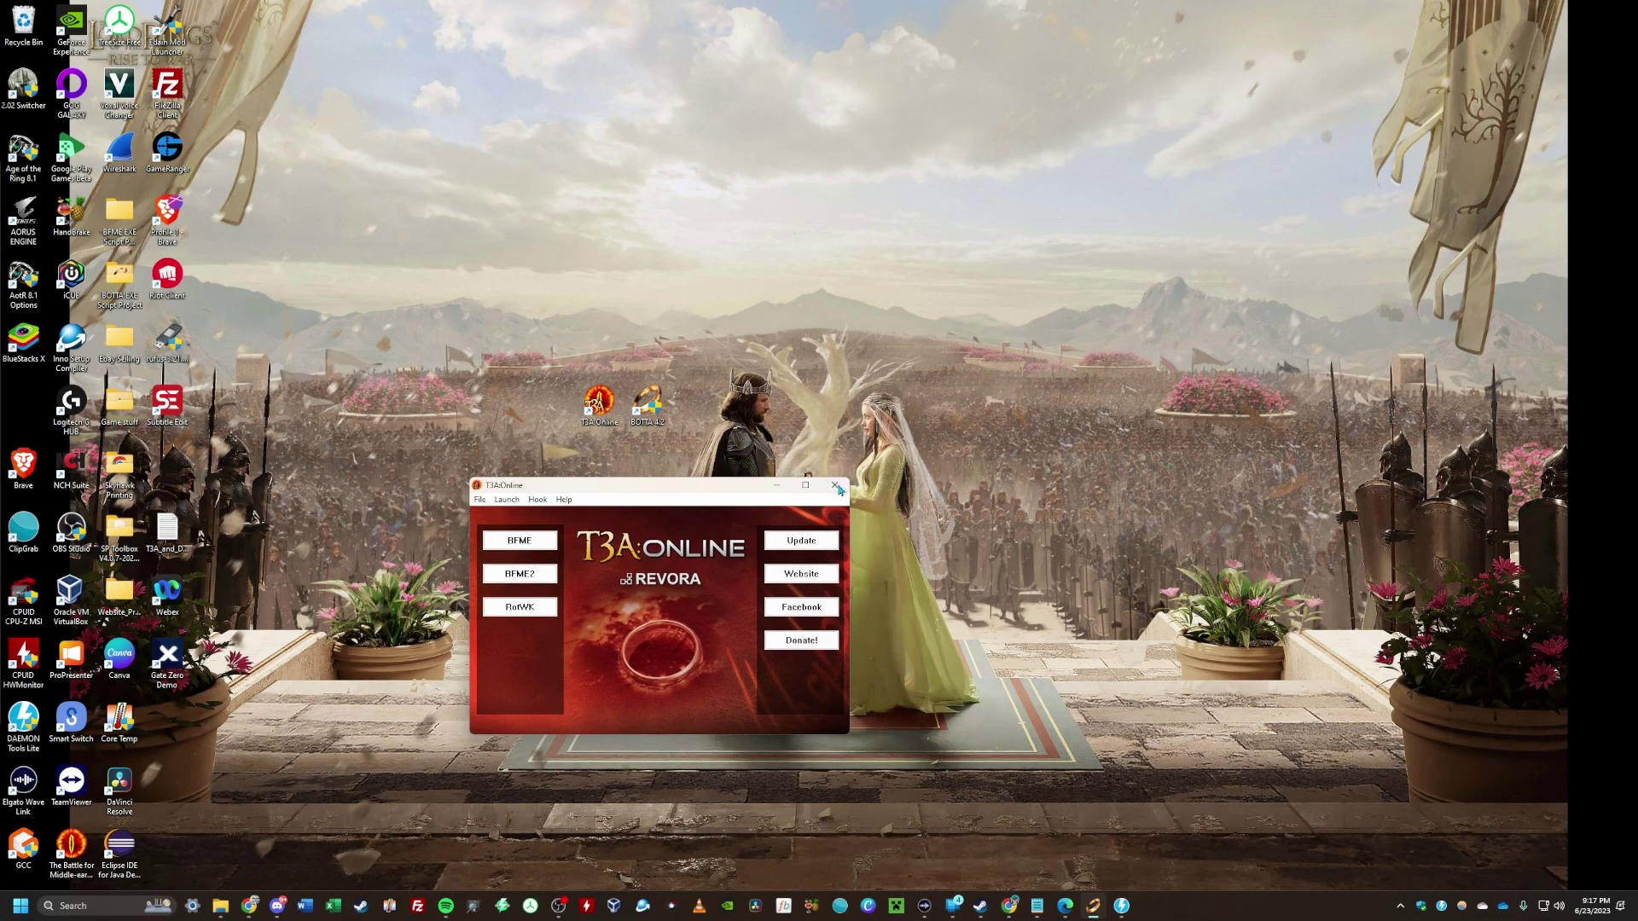
- Restart T3A:Online from its desktop shortcut with administrator rights
{"action": "left_click", "coordinate": [837, 486]}
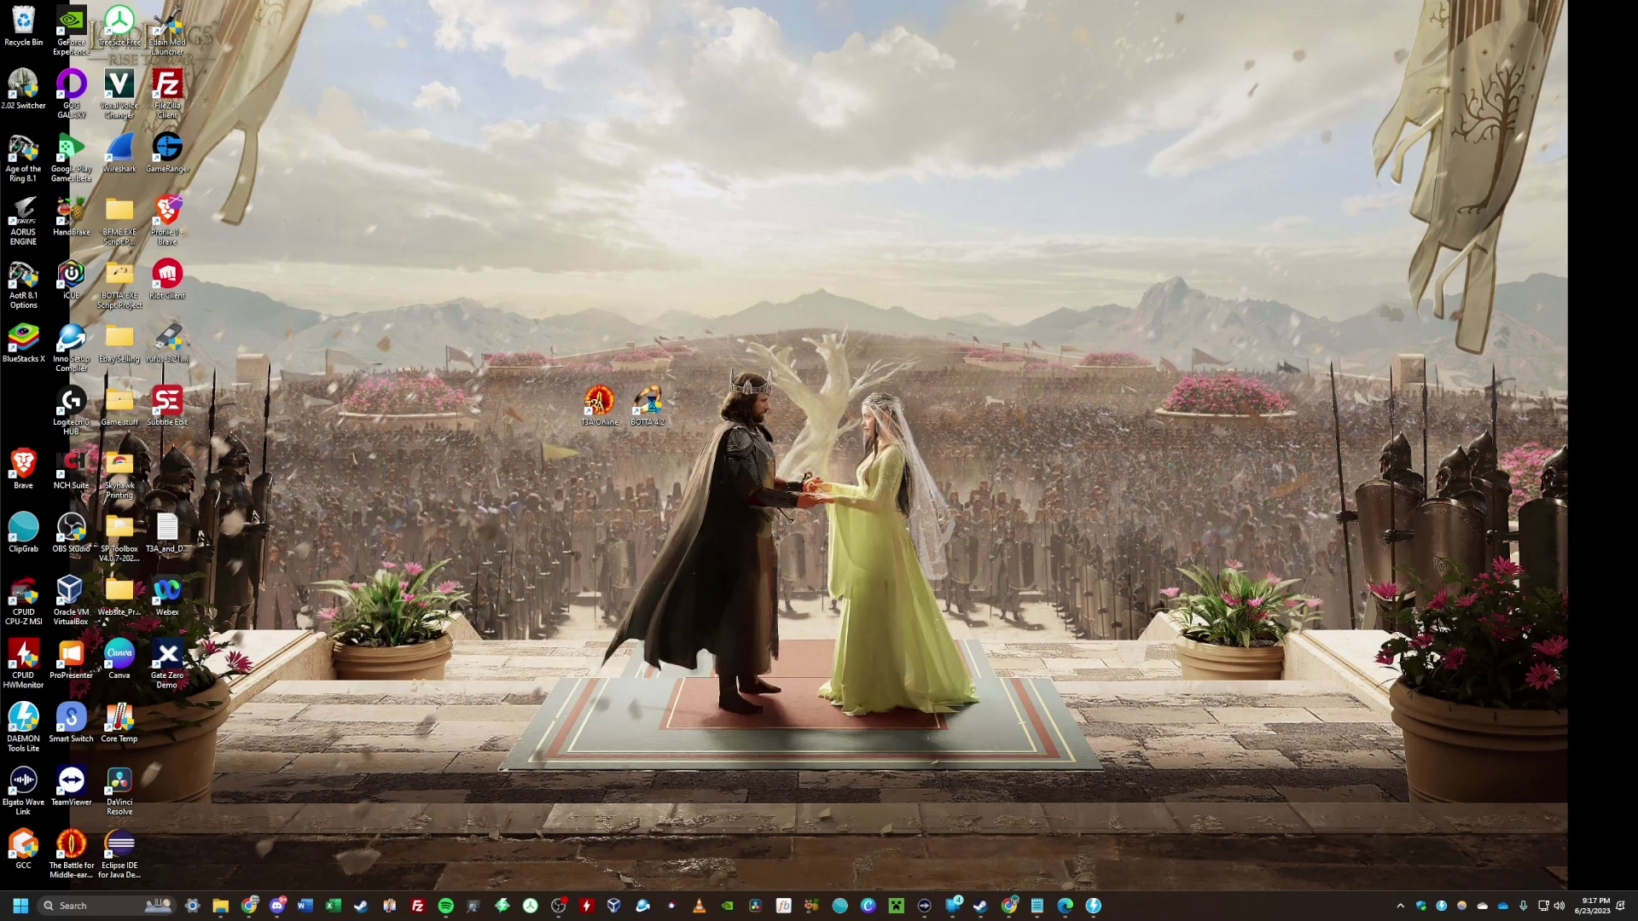
{"action": "right_click", "coordinate": [651, 408]}
{"action": "left_click", "coordinate": [711, 499]}
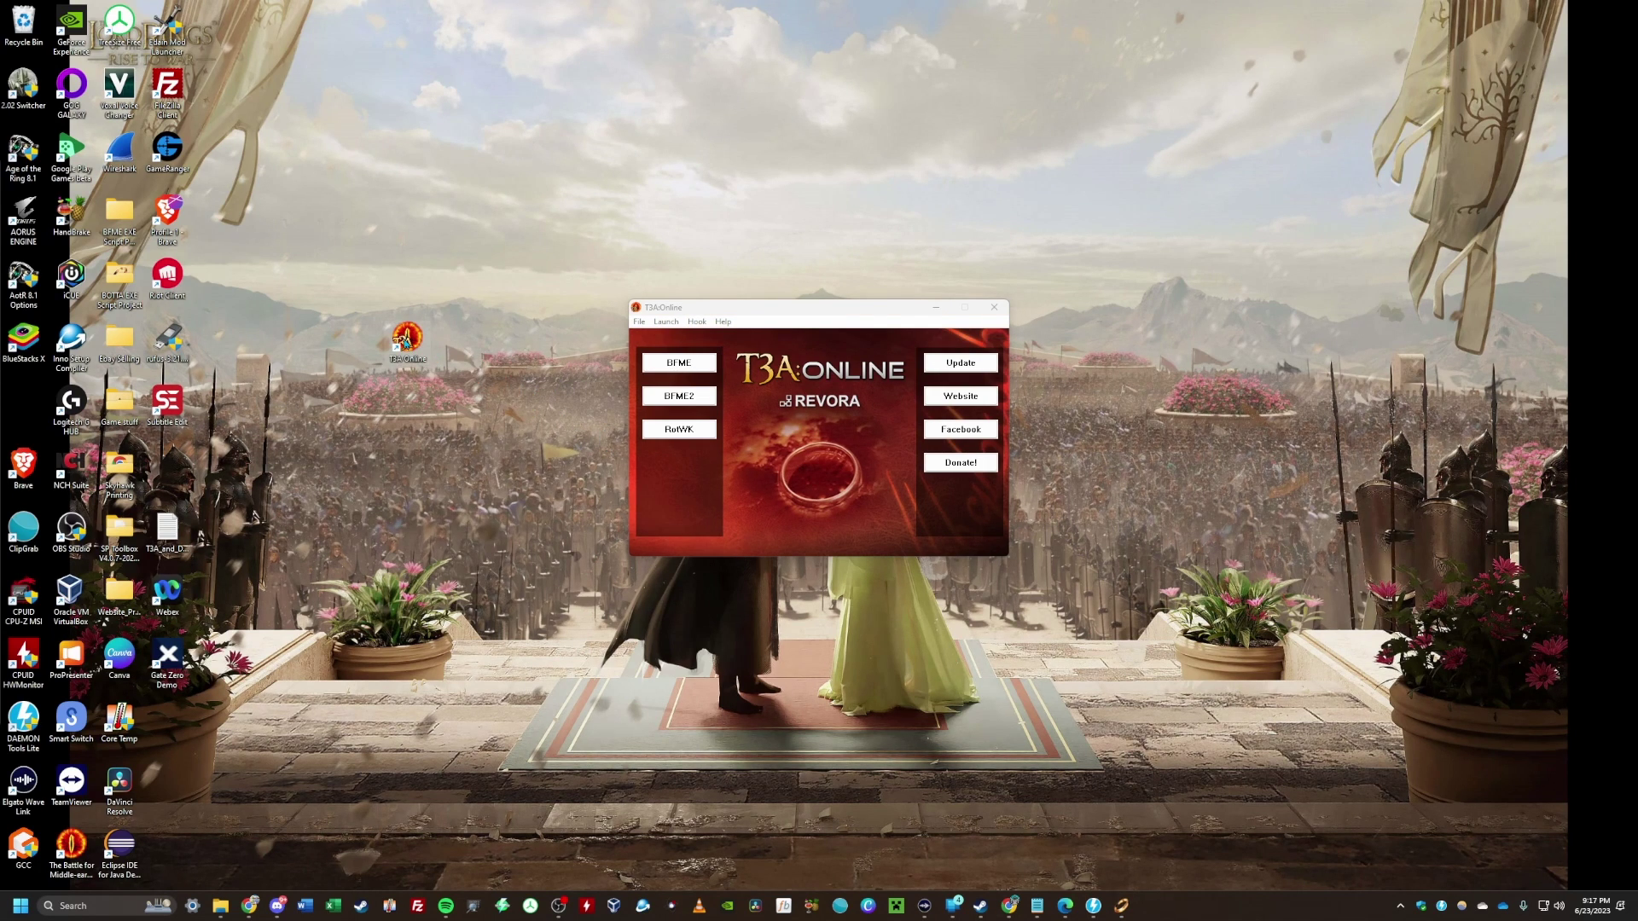
- Review the Hook menu's hooked games, then launch Rise of the Witch-King
{"action": "left_click", "coordinate": [697, 323]}
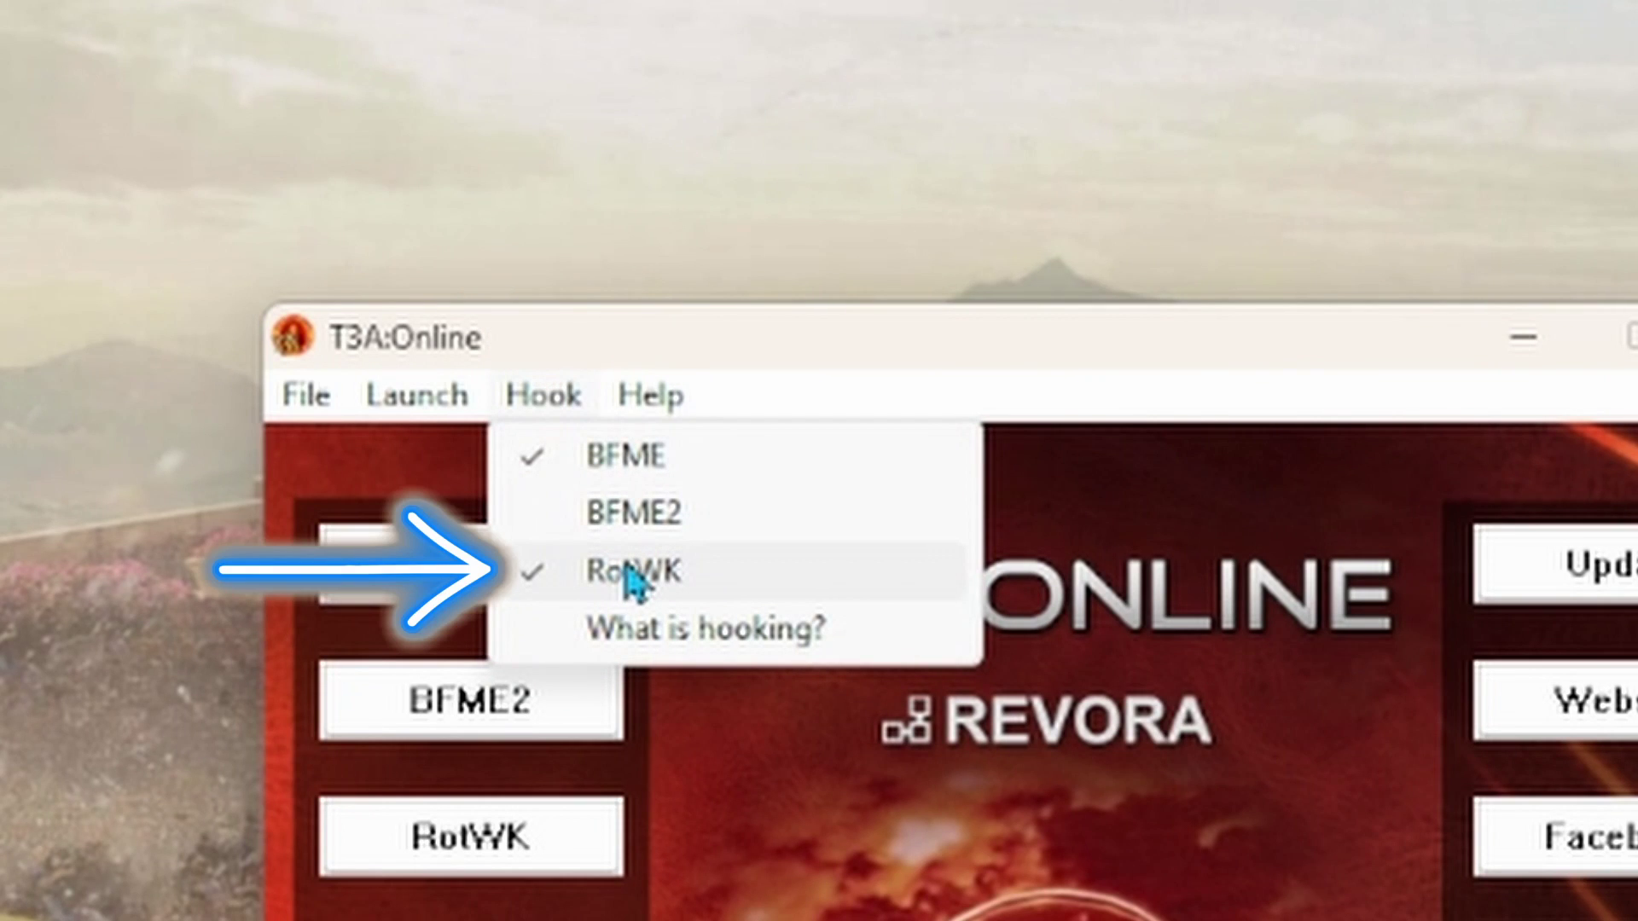
{"action": "left_click", "coordinate": [571, 399]}
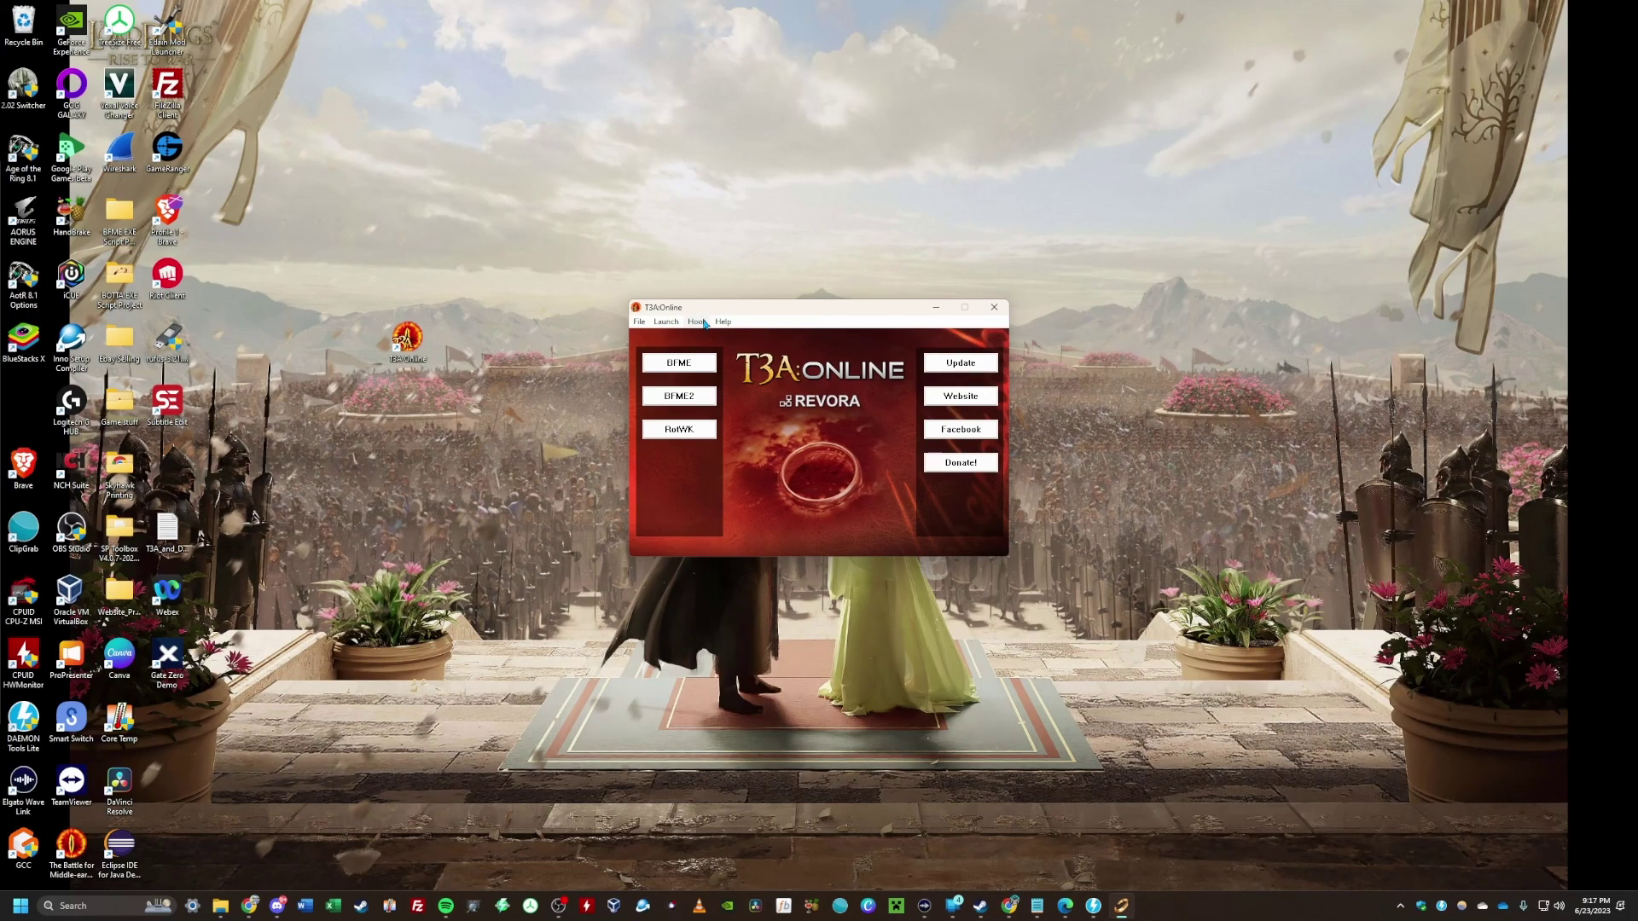
{"action": "left_click", "coordinate": [697, 322]}
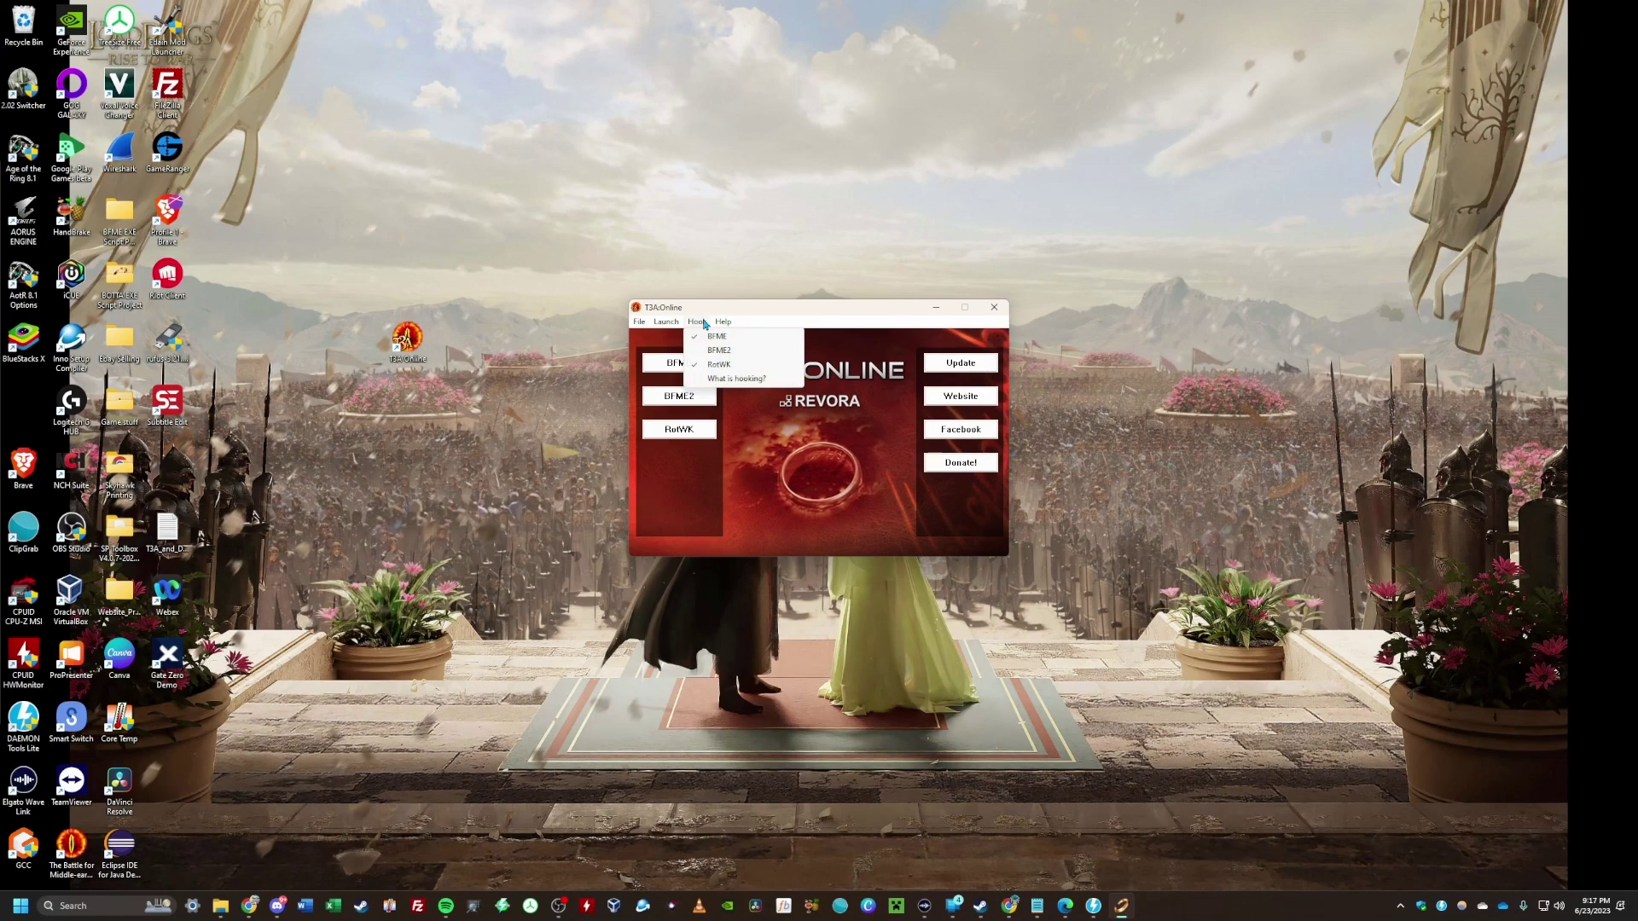
{"action": "left_click", "coordinate": [712, 323]}
{"action": "left_click", "coordinate": [697, 323]}
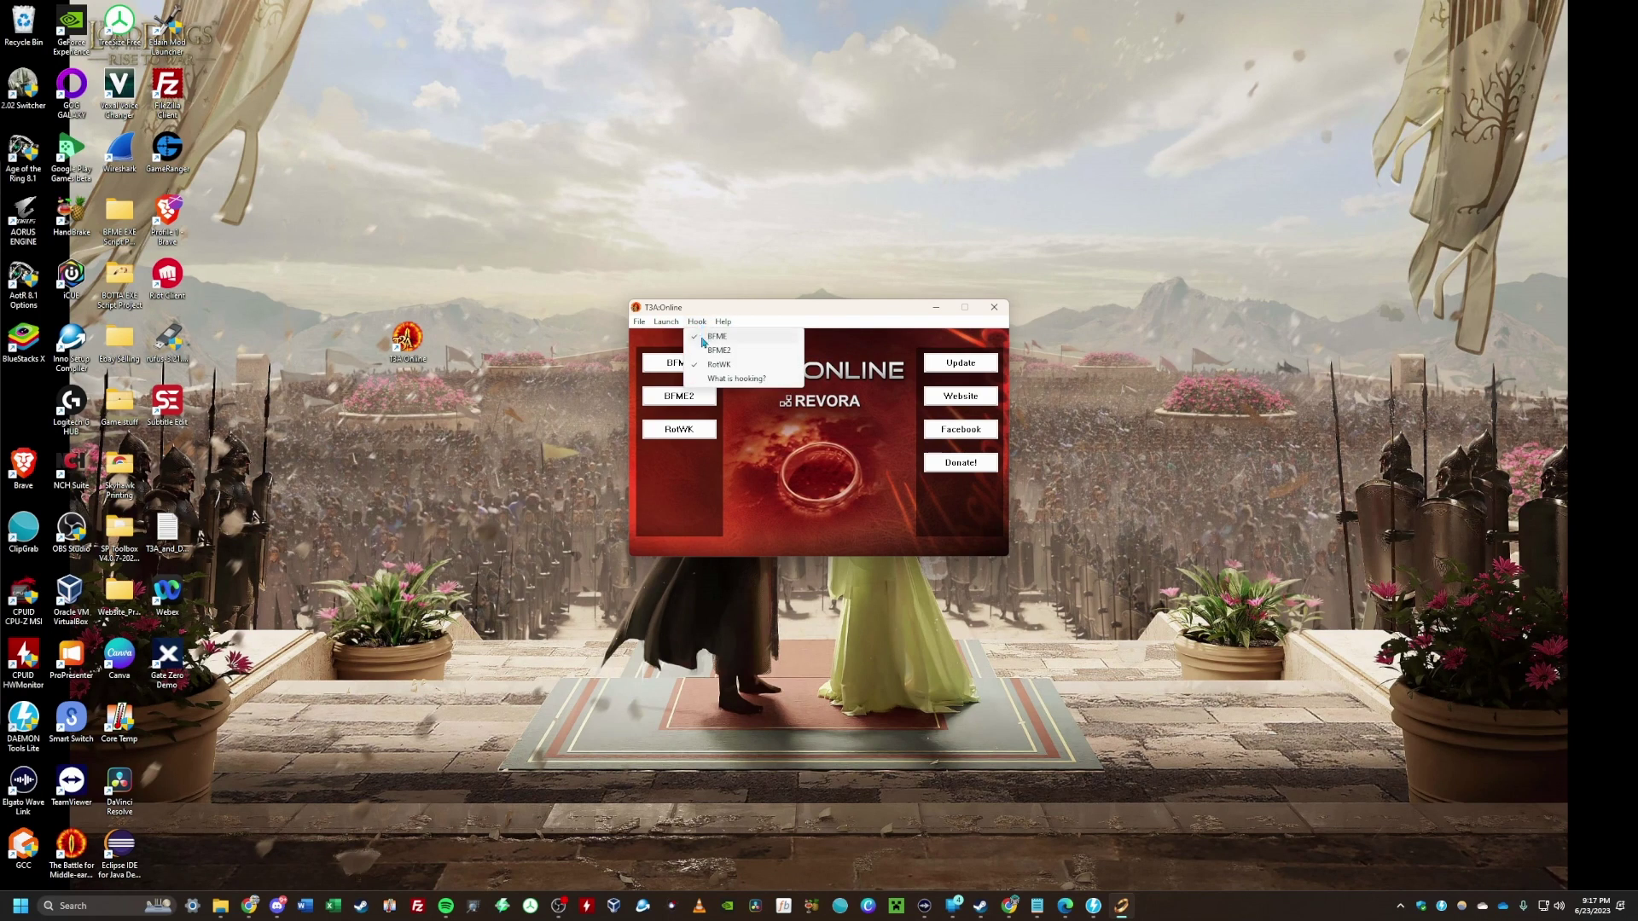
{"action": "left_click", "coordinate": [744, 372]}
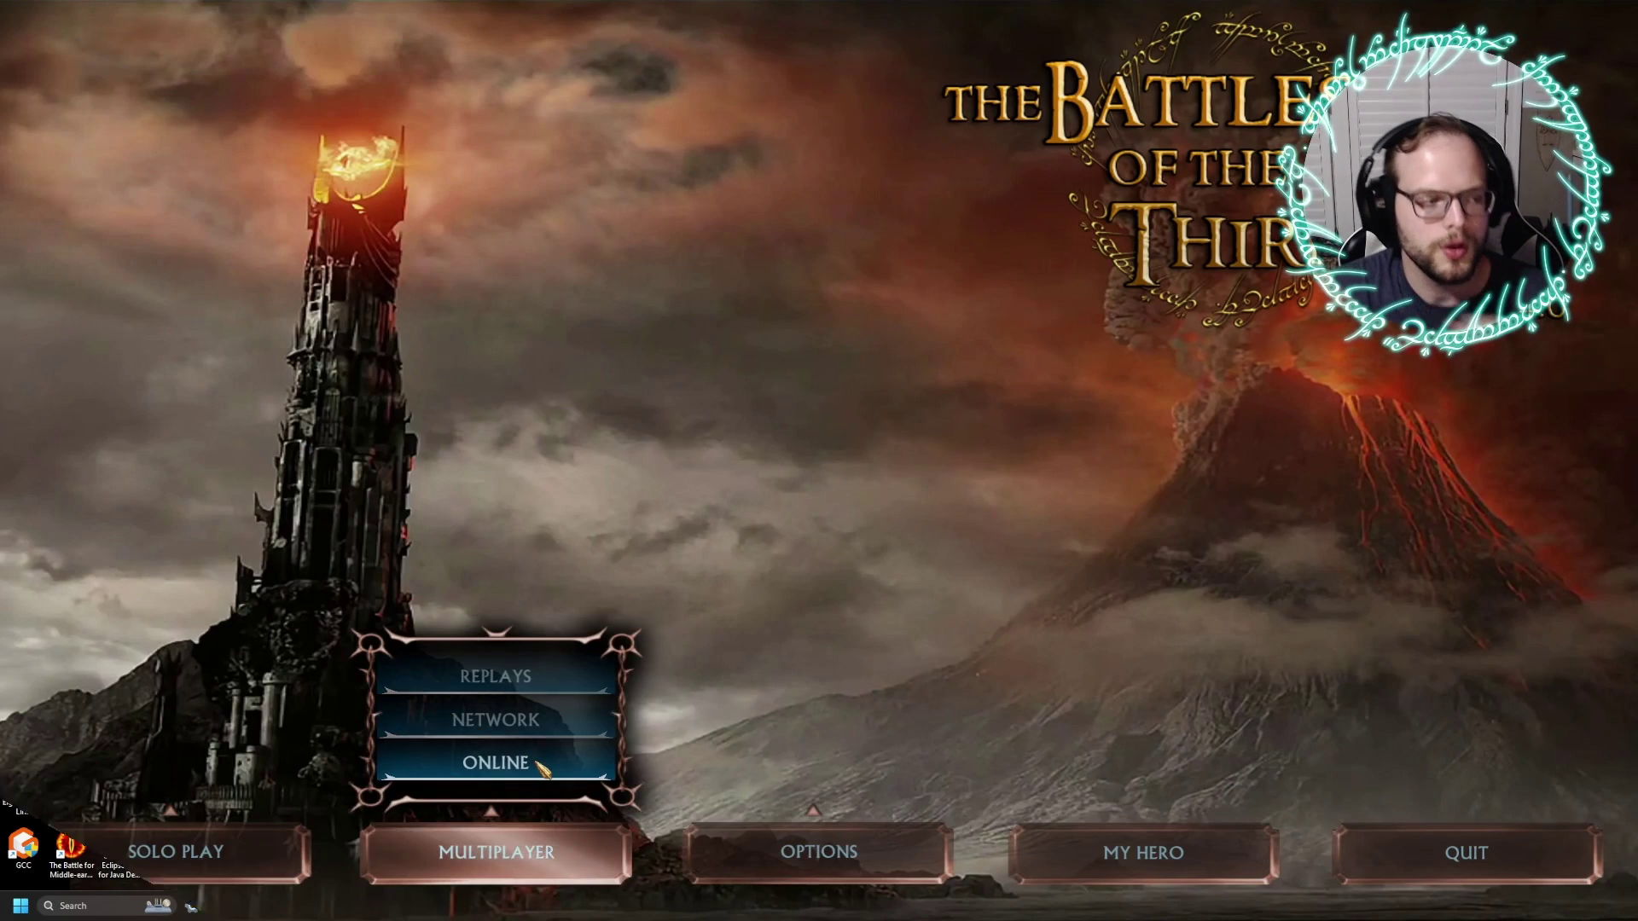
{"action": "left_click", "coordinate": [538, 764]}
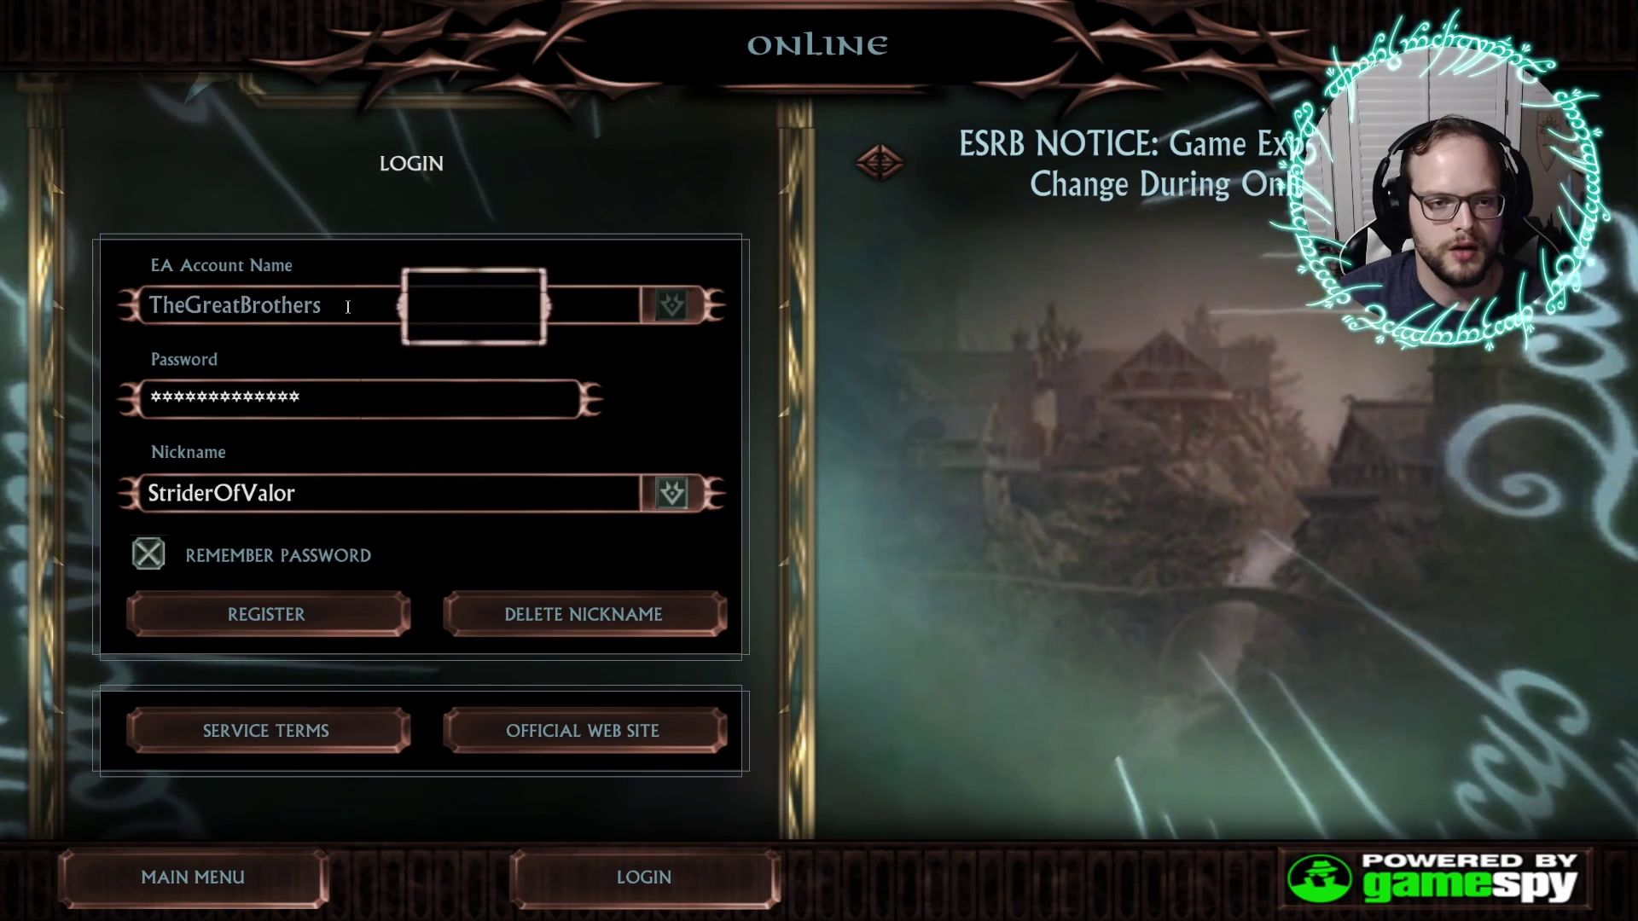
- Check the saved account name, password and nickname fields, then log in online
{"action": "left_click", "coordinate": [354, 304]}
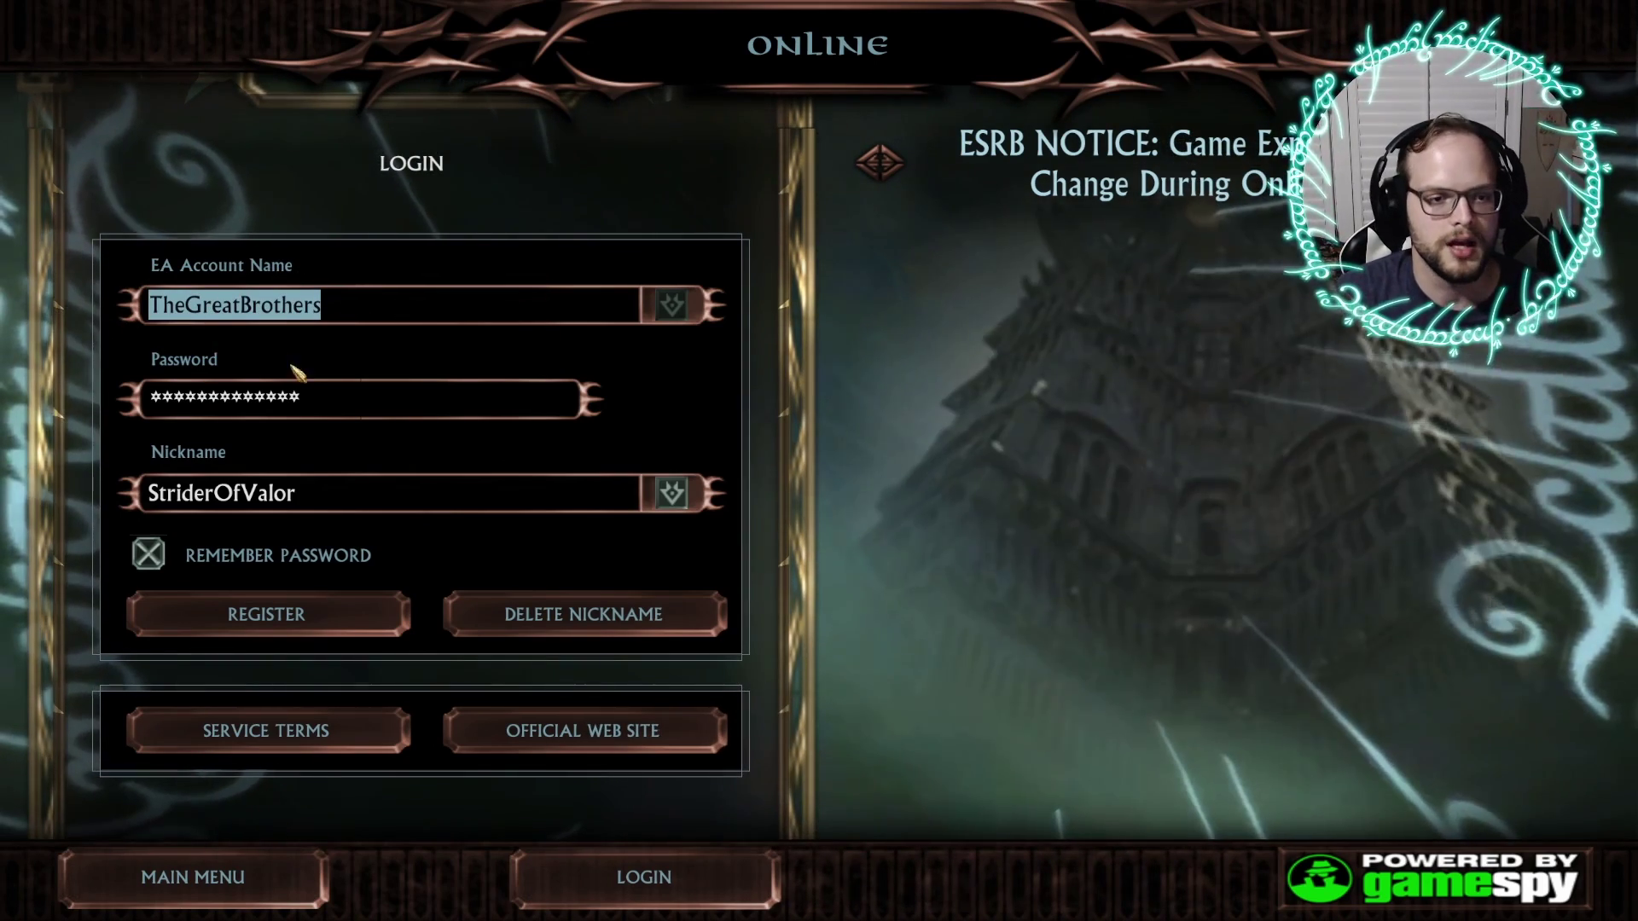
{"action": "left_click", "coordinate": [121, 402]}
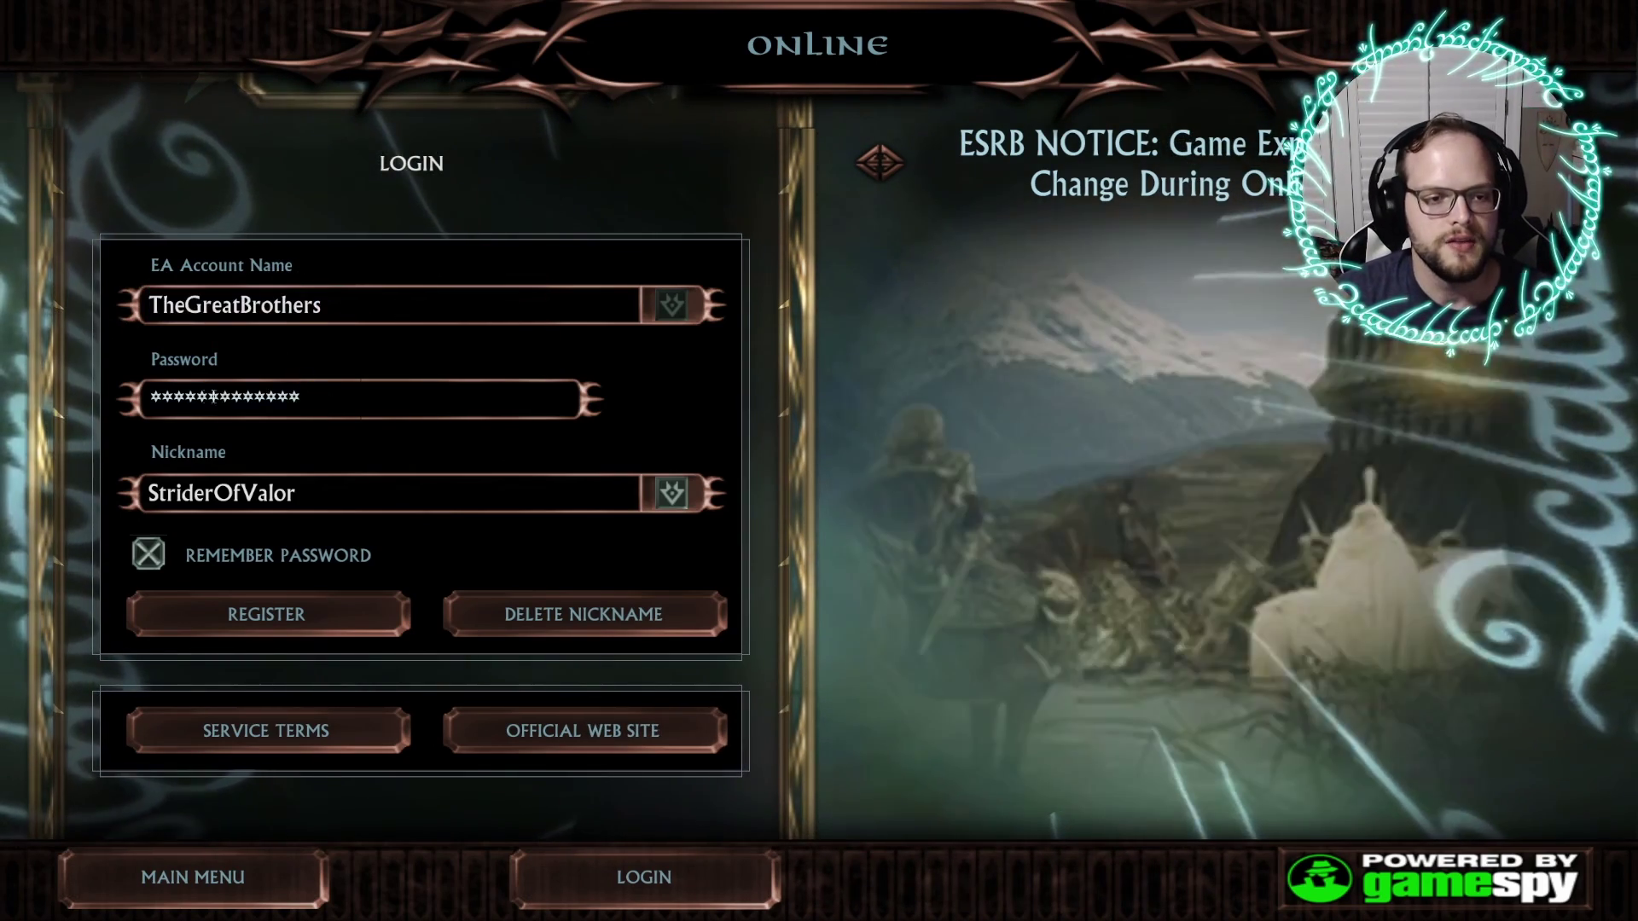
{"action": "left_click", "coordinate": [361, 402]}
{"action": "left_click", "coordinate": [361, 406]}
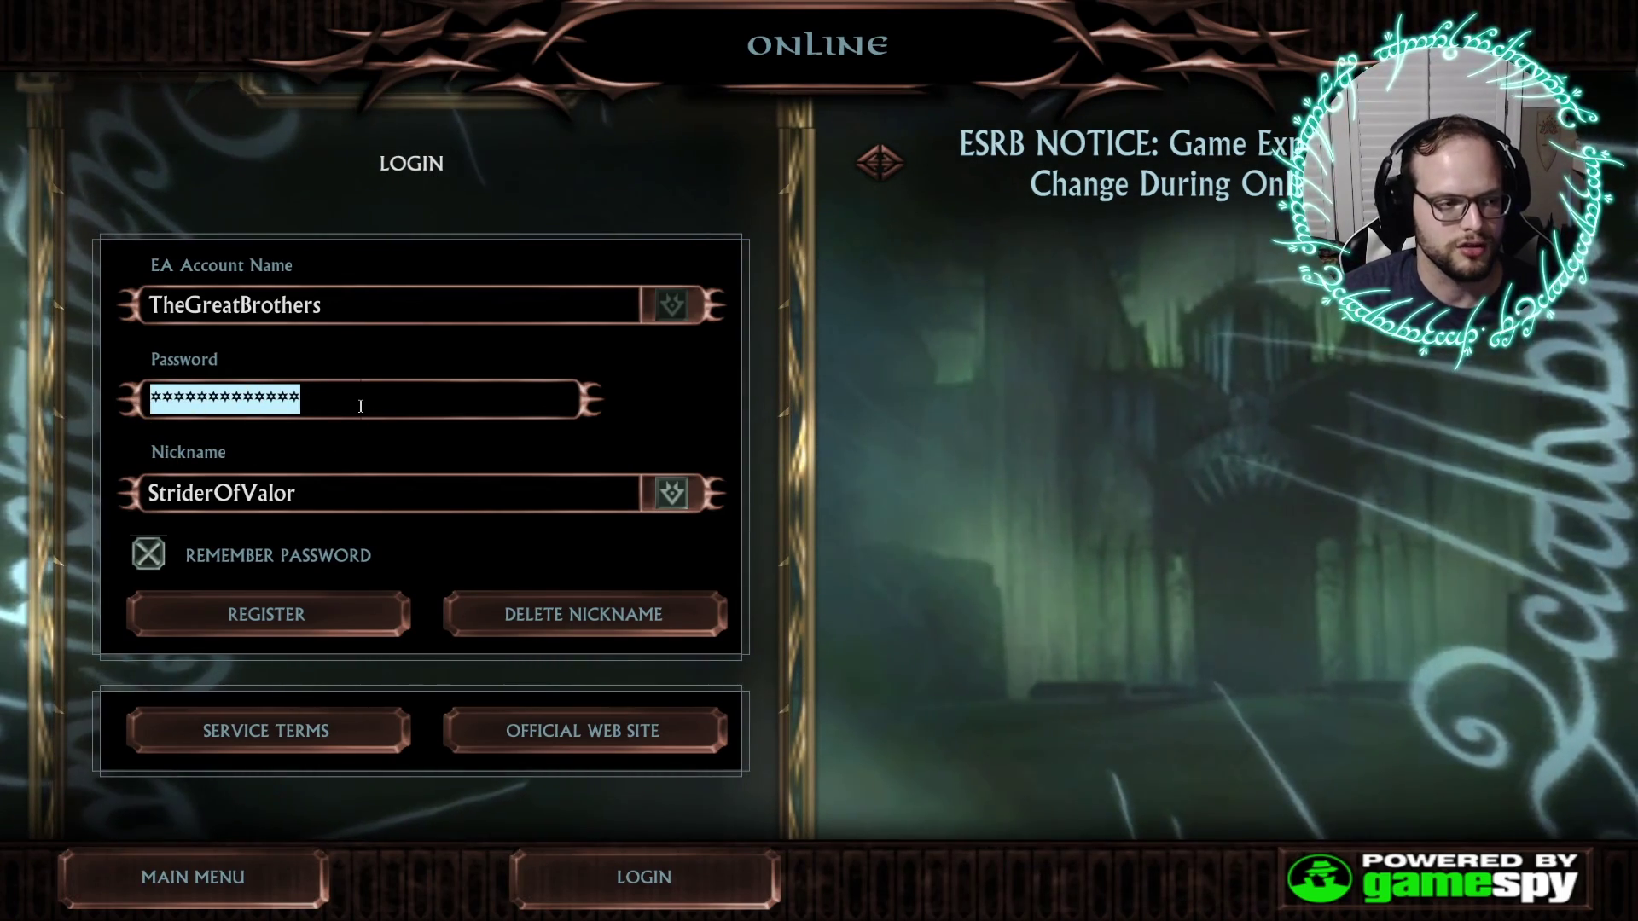
{"action": "left_click", "coordinate": [361, 406]}
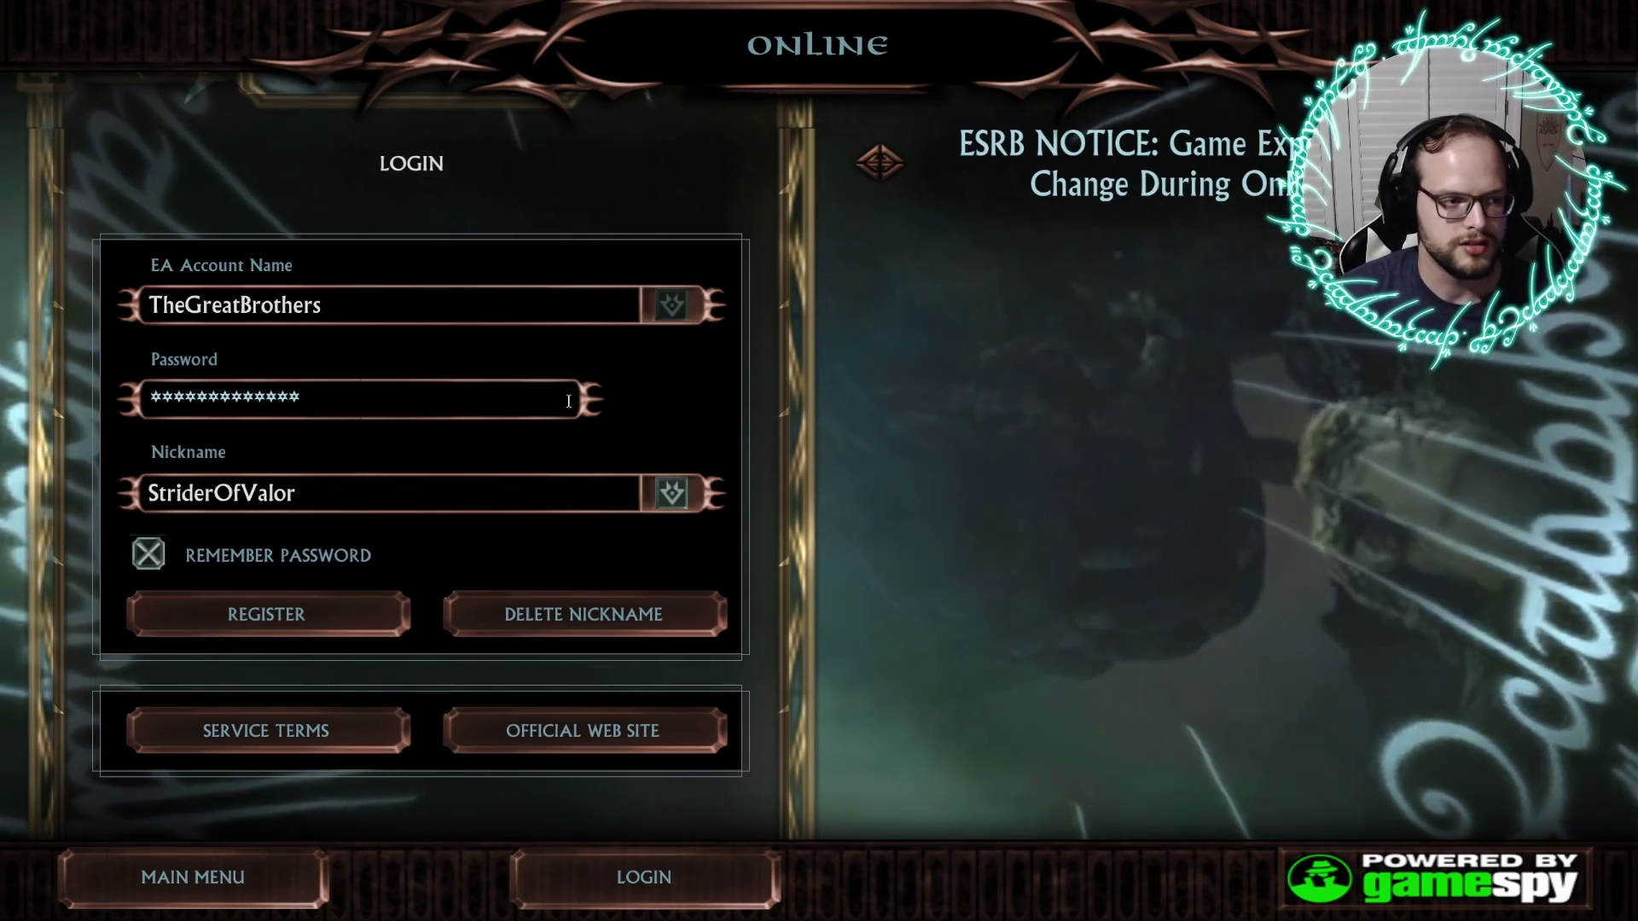
{"action": "left_click", "coordinate": [444, 485]}
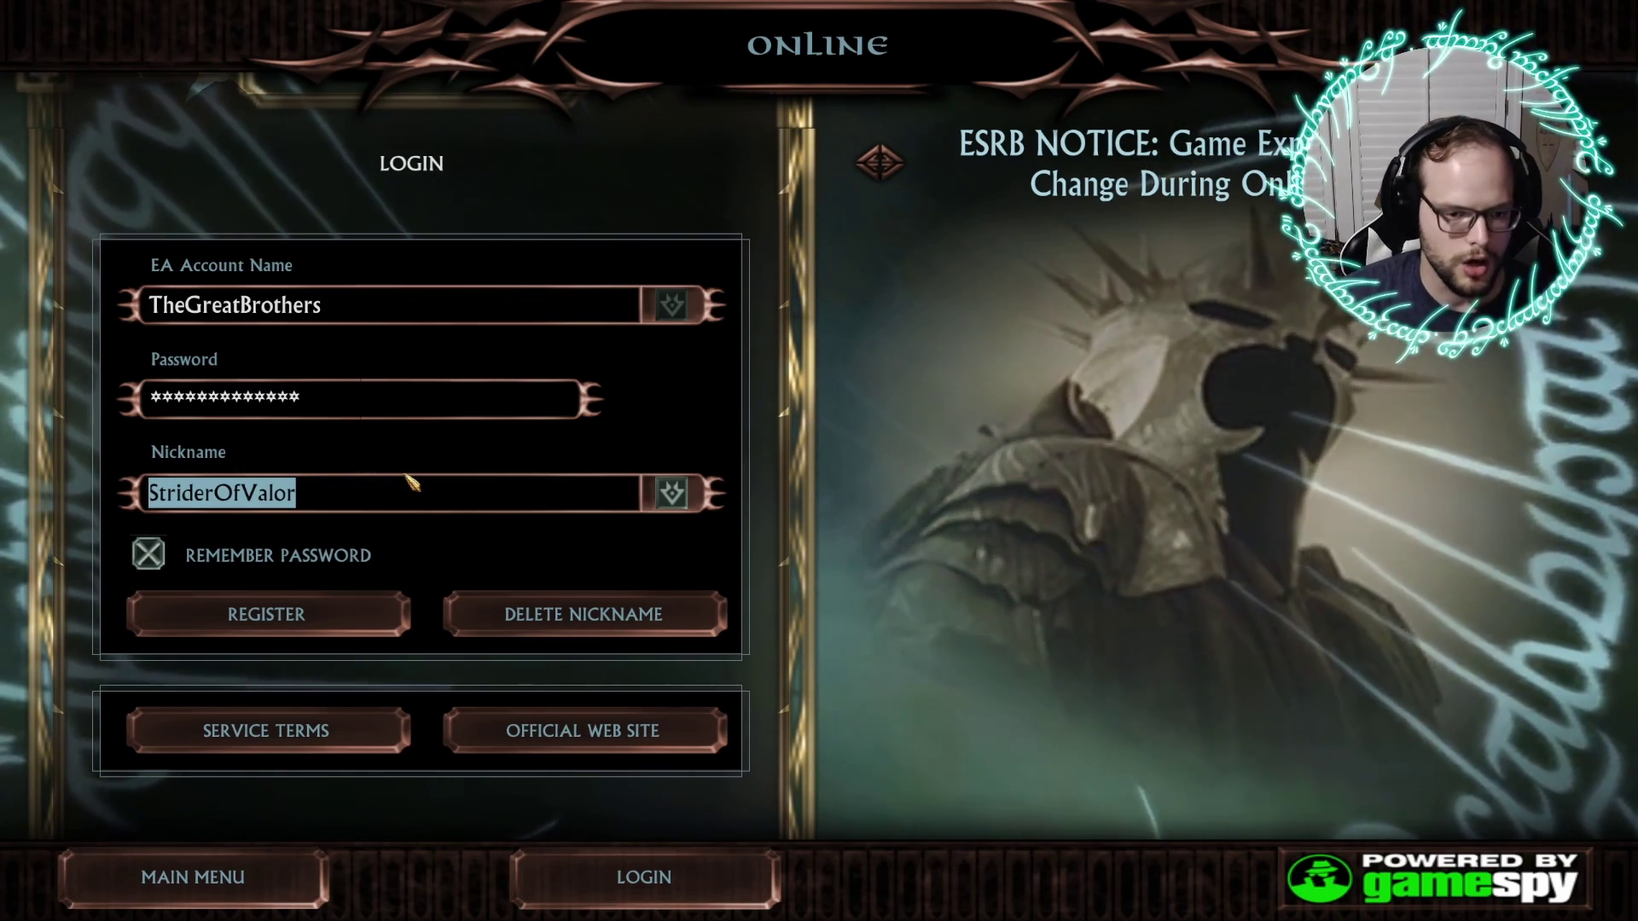
{"action": "left_click", "coordinate": [276, 494]}
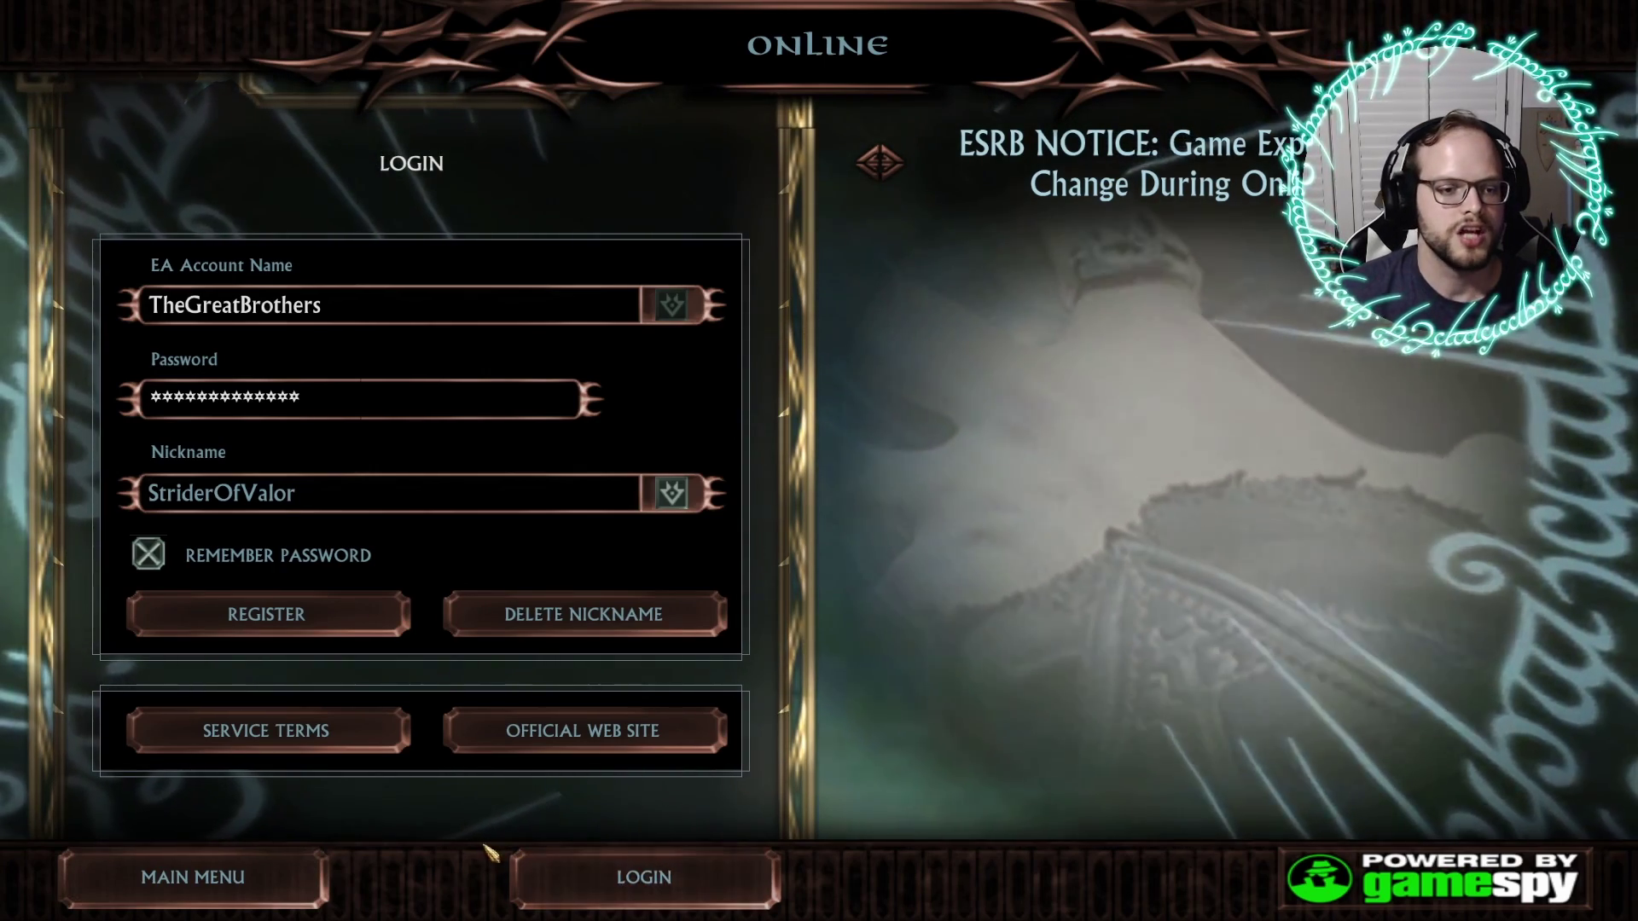
{"action": "left_click", "coordinate": [370, 502]}
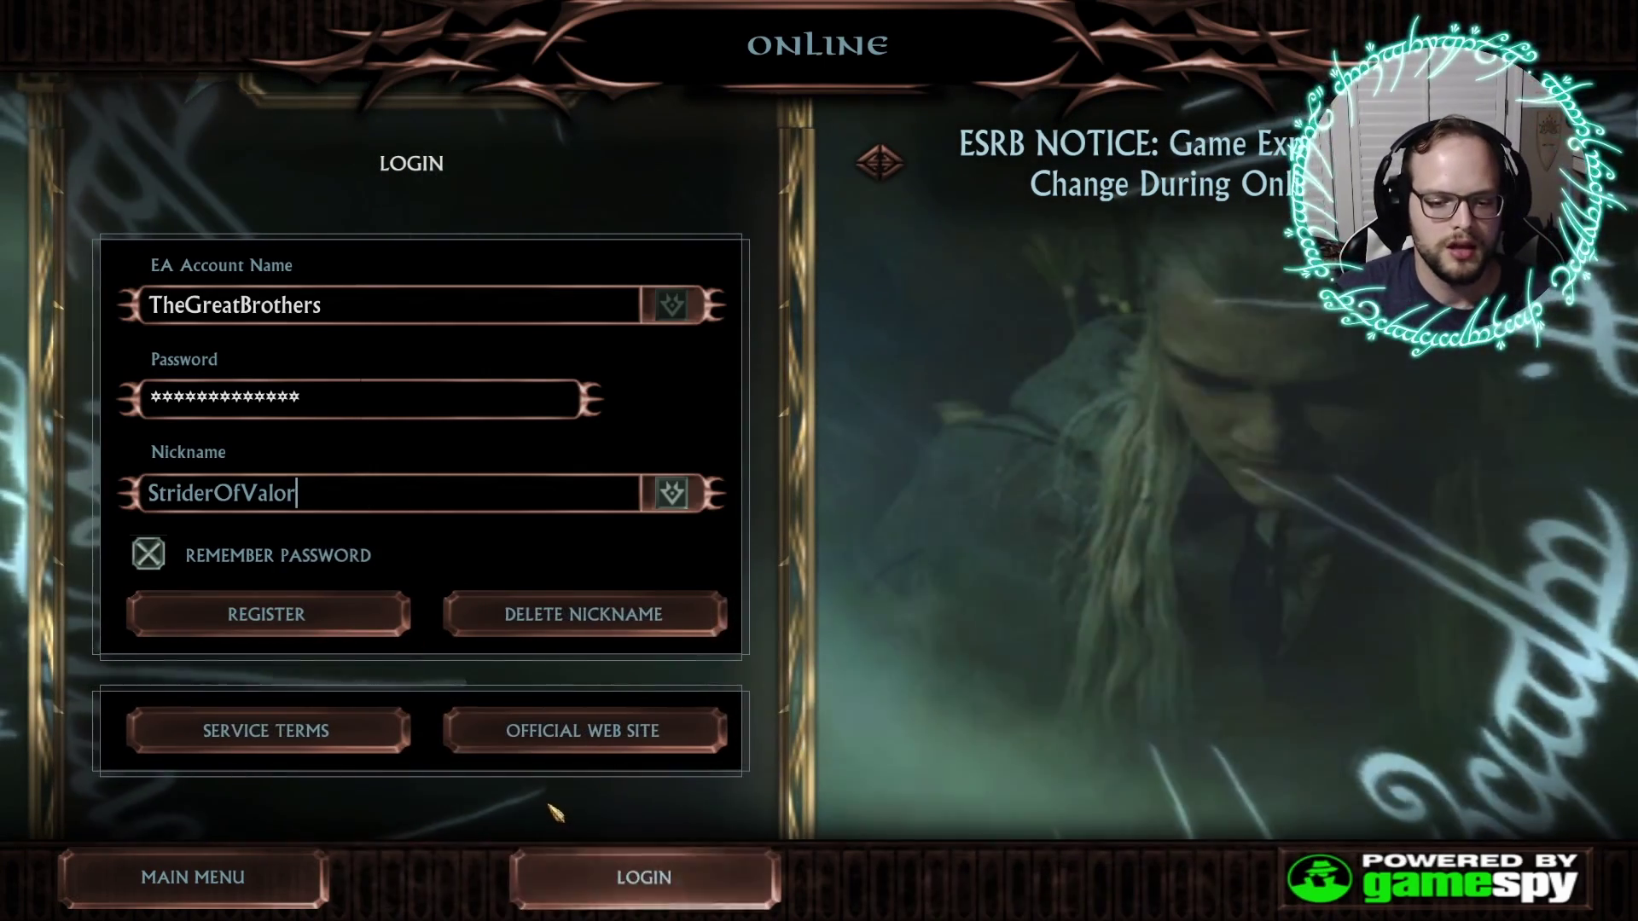
{"action": "left_click", "coordinate": [597, 877]}
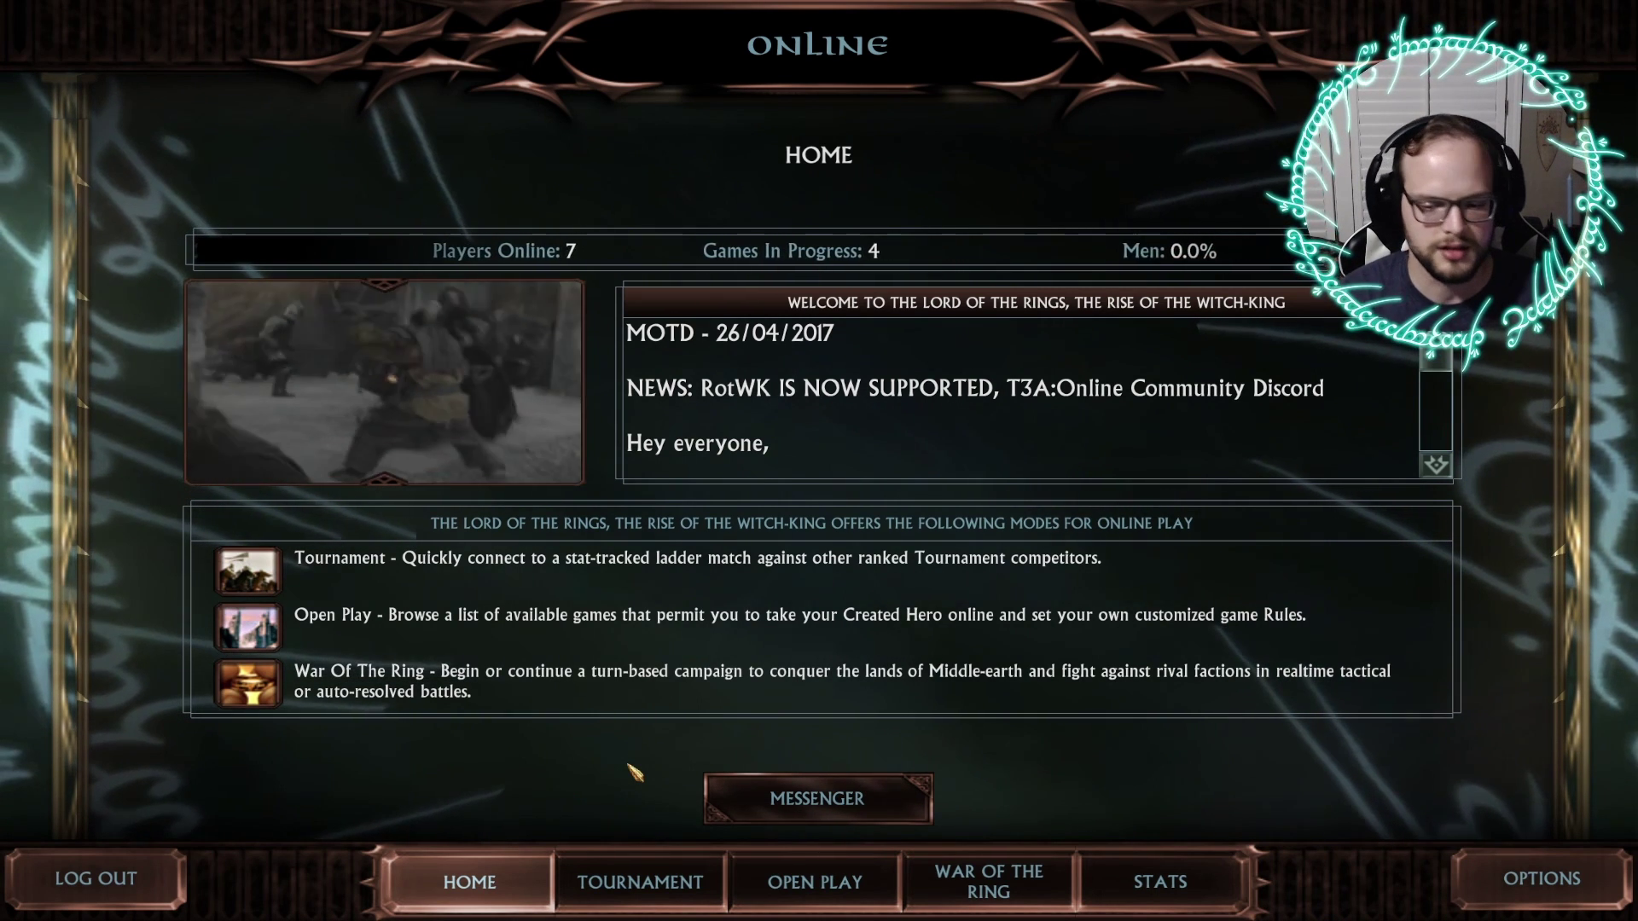
- Enter the Open Play lobby and keep the Lobby Room set to 5+ Player
{"action": "left_click", "coordinate": [815, 882]}
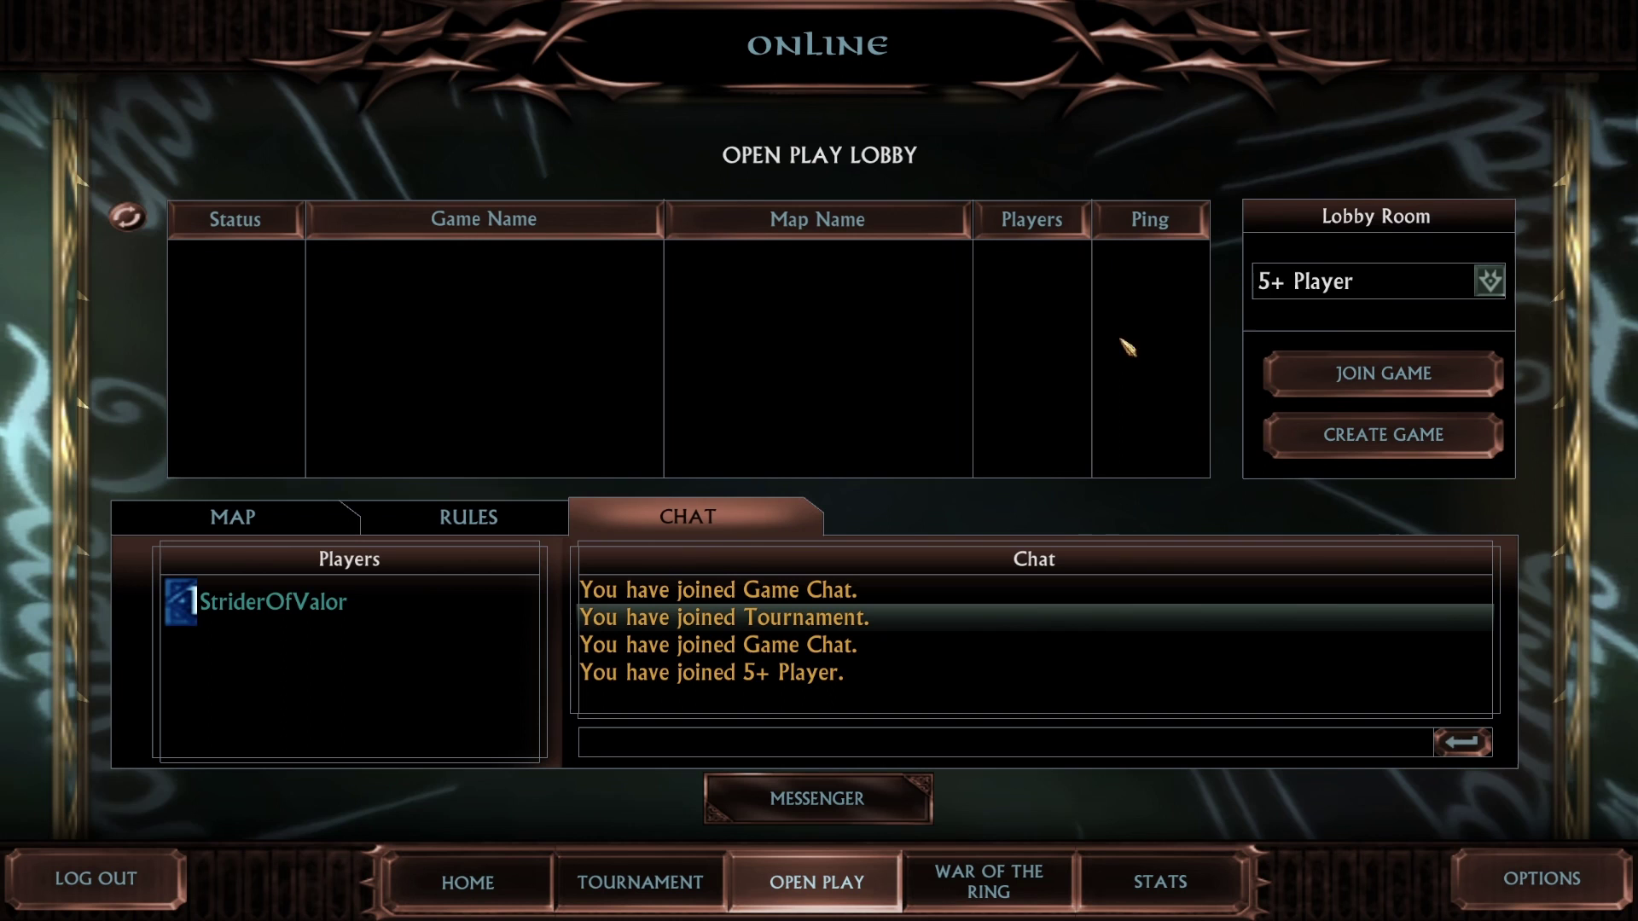
{"action": "left_click", "coordinate": [1314, 284]}
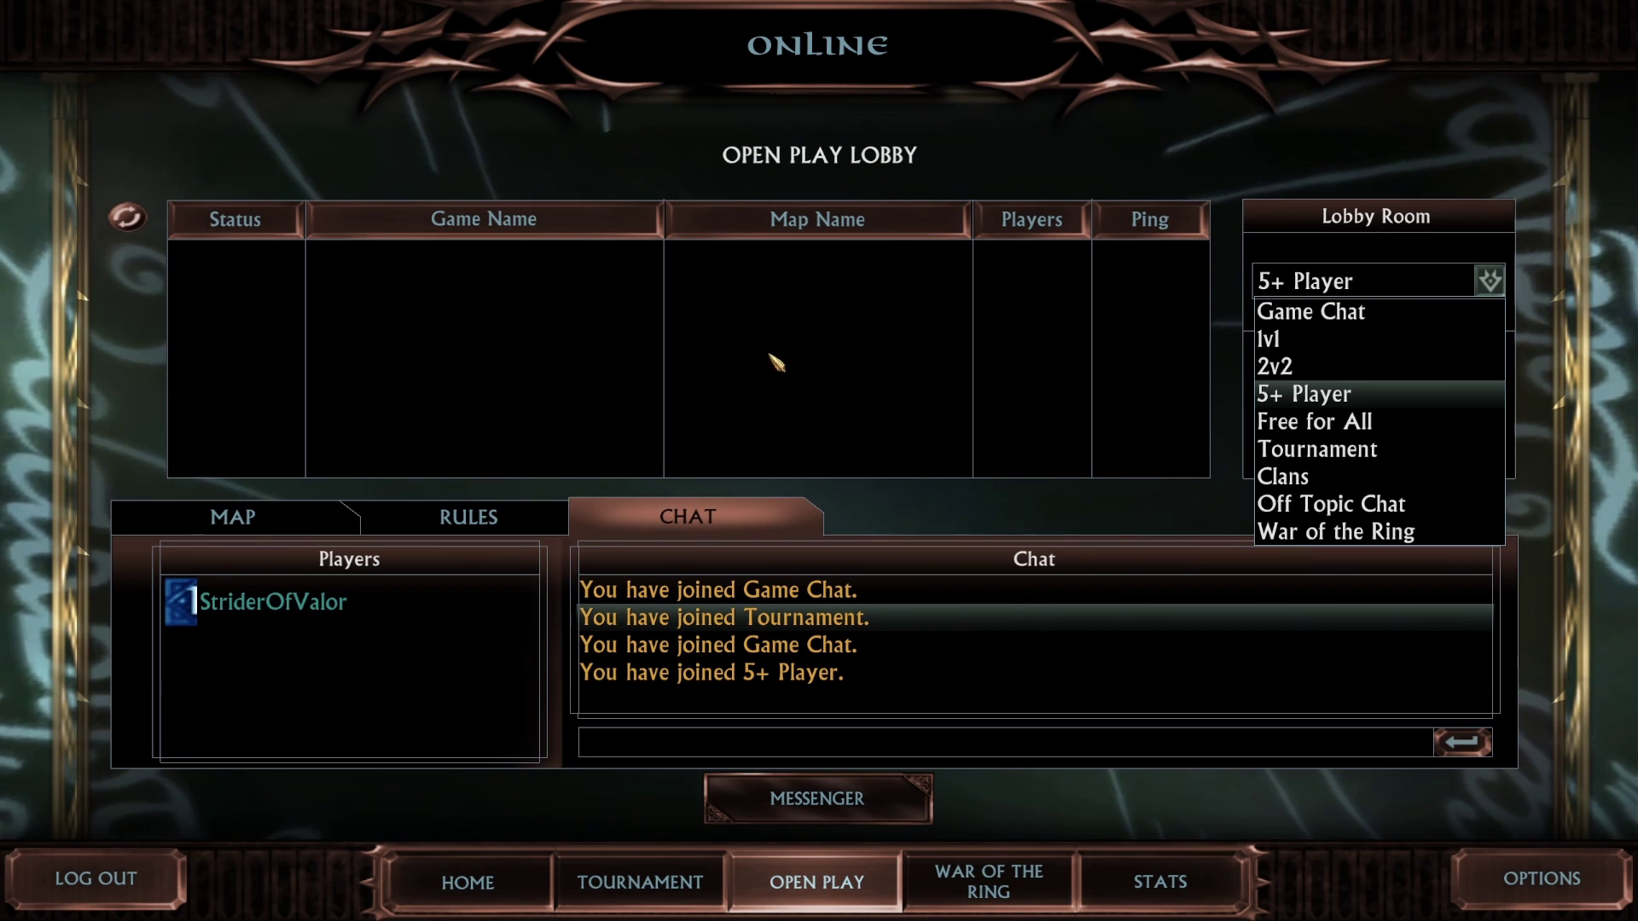
{"action": "left_click", "coordinate": [295, 359]}
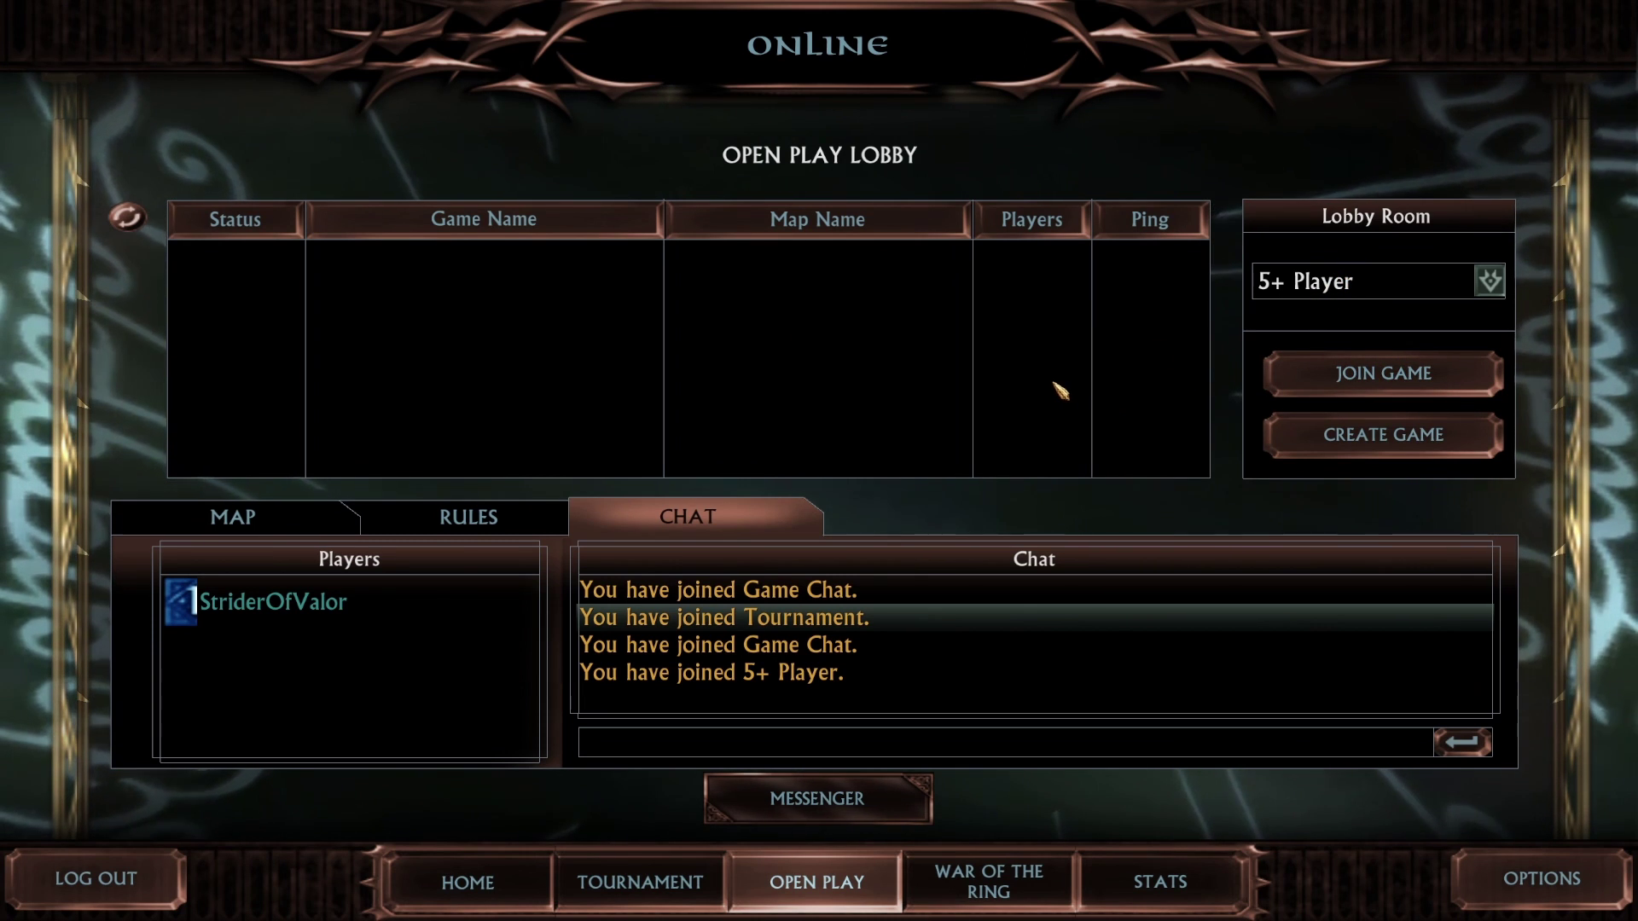
{"action": "left_click", "coordinate": [1365, 281]}
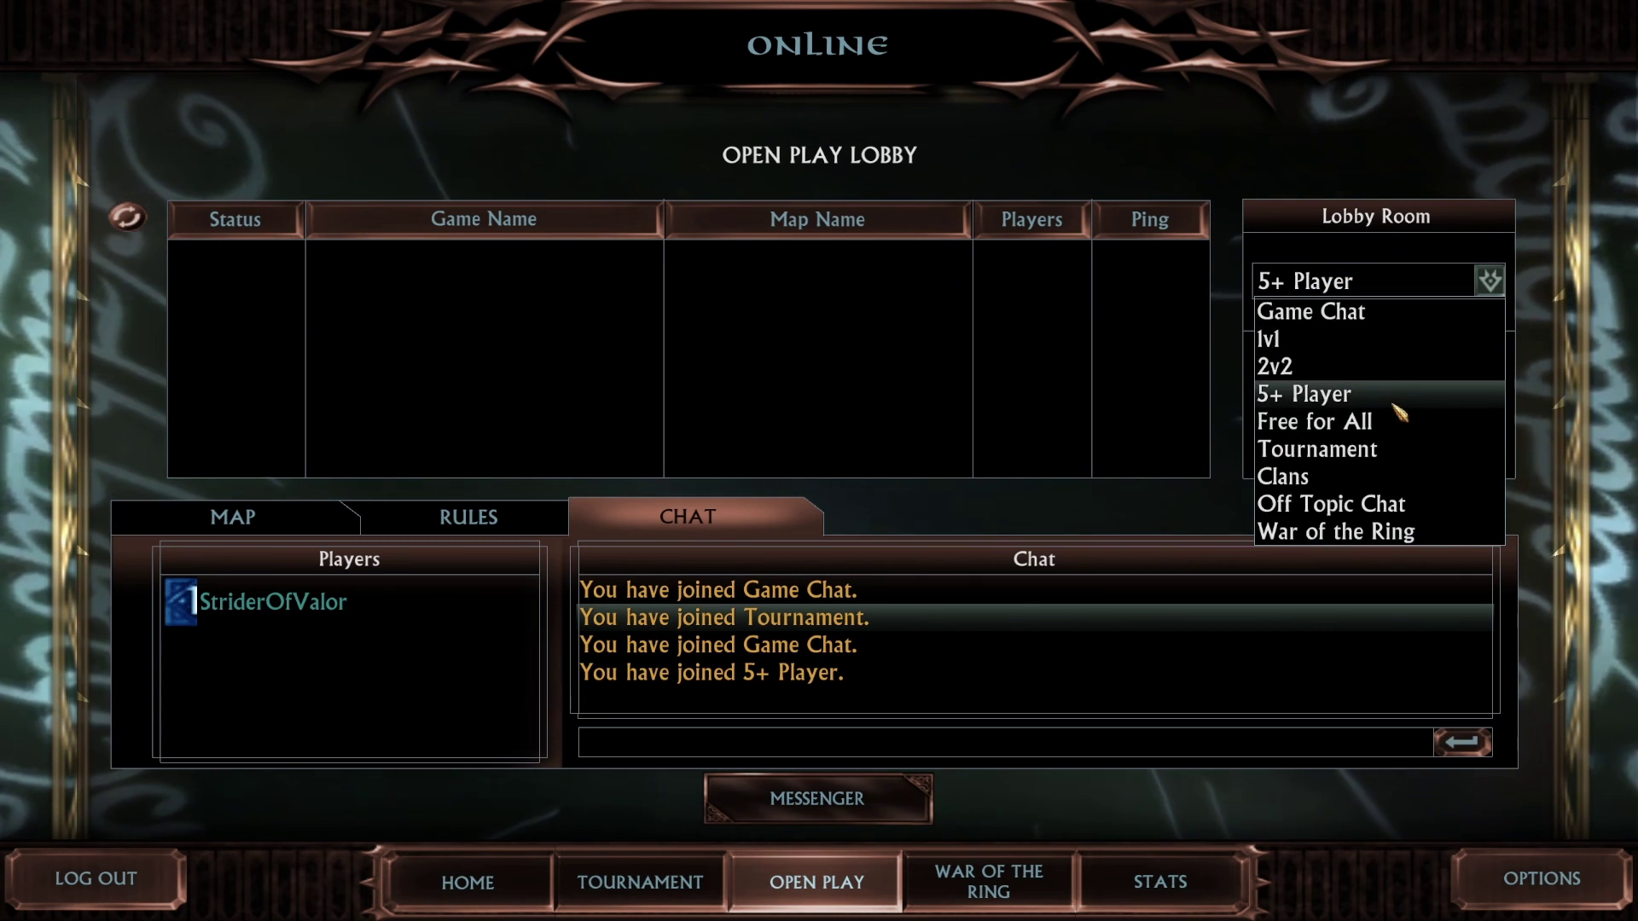
{"action": "left_click", "coordinate": [1301, 406]}
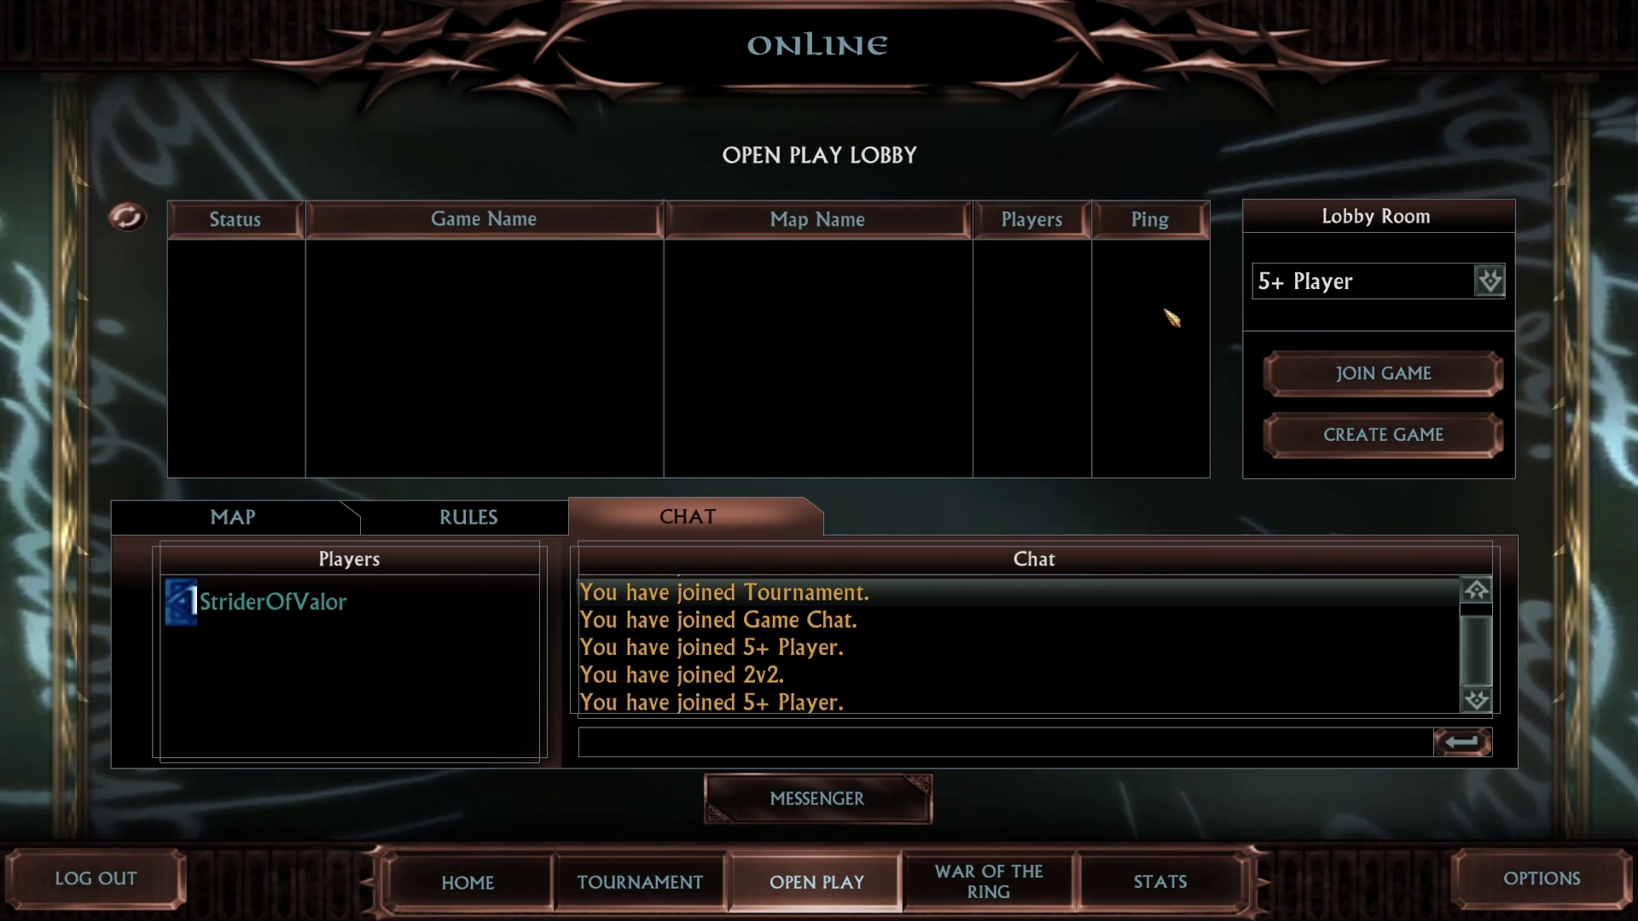
- Create a new hosted game with a password, keeping the default game name
{"action": "left_click", "coordinate": [1383, 434]}
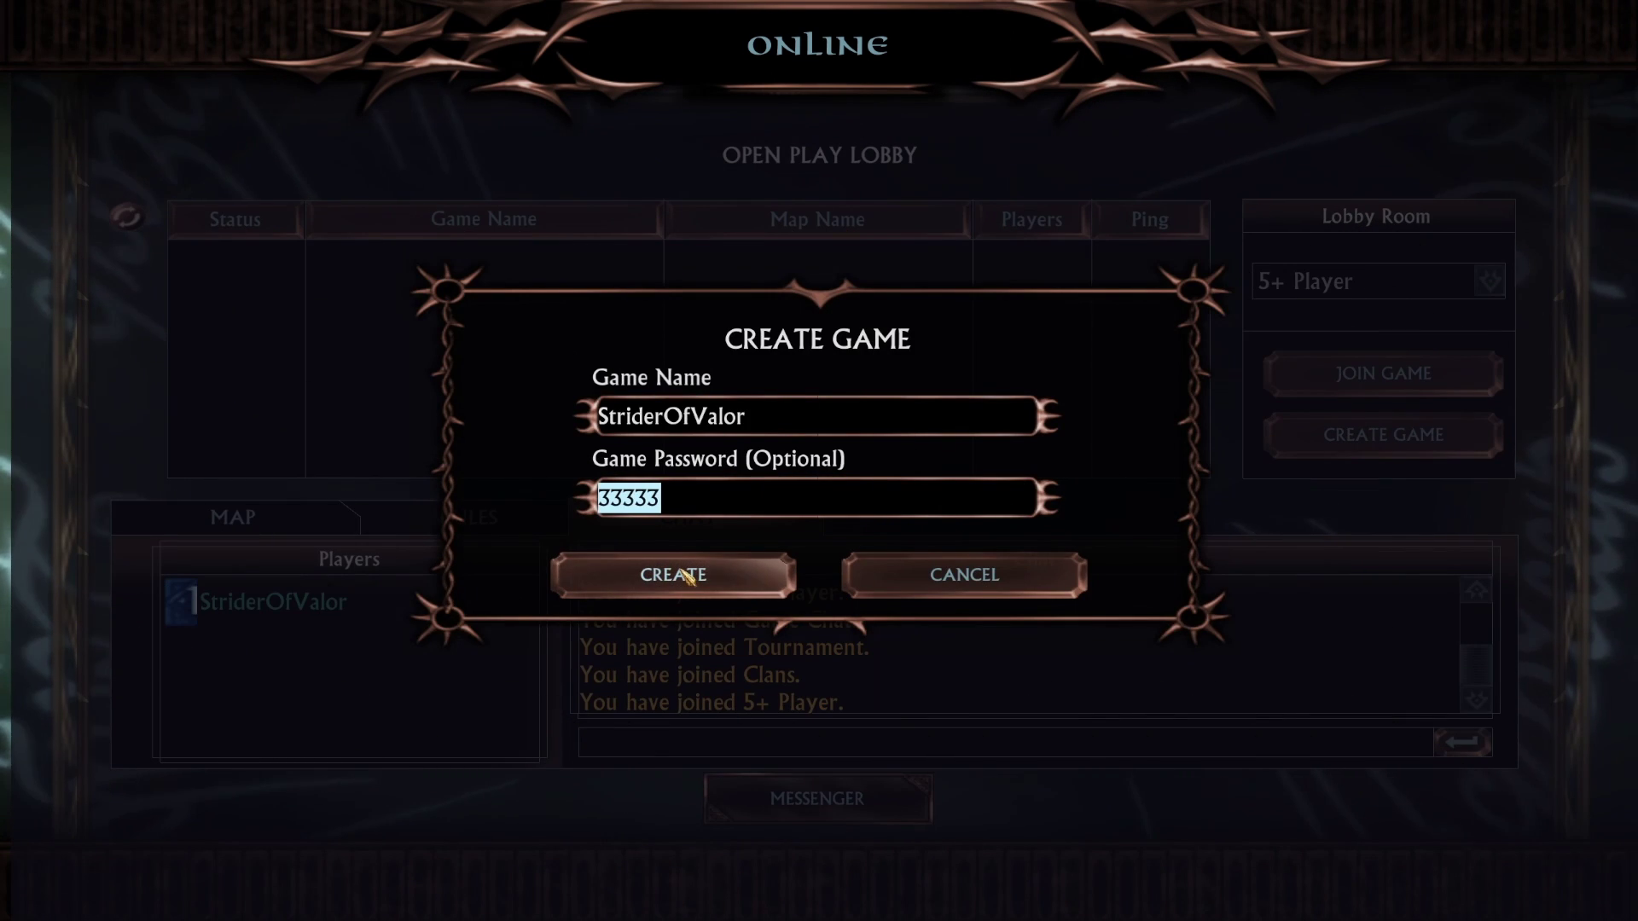
{"action": "left_click", "coordinate": [770, 419]}
{"action": "left_click", "coordinate": [819, 416]}
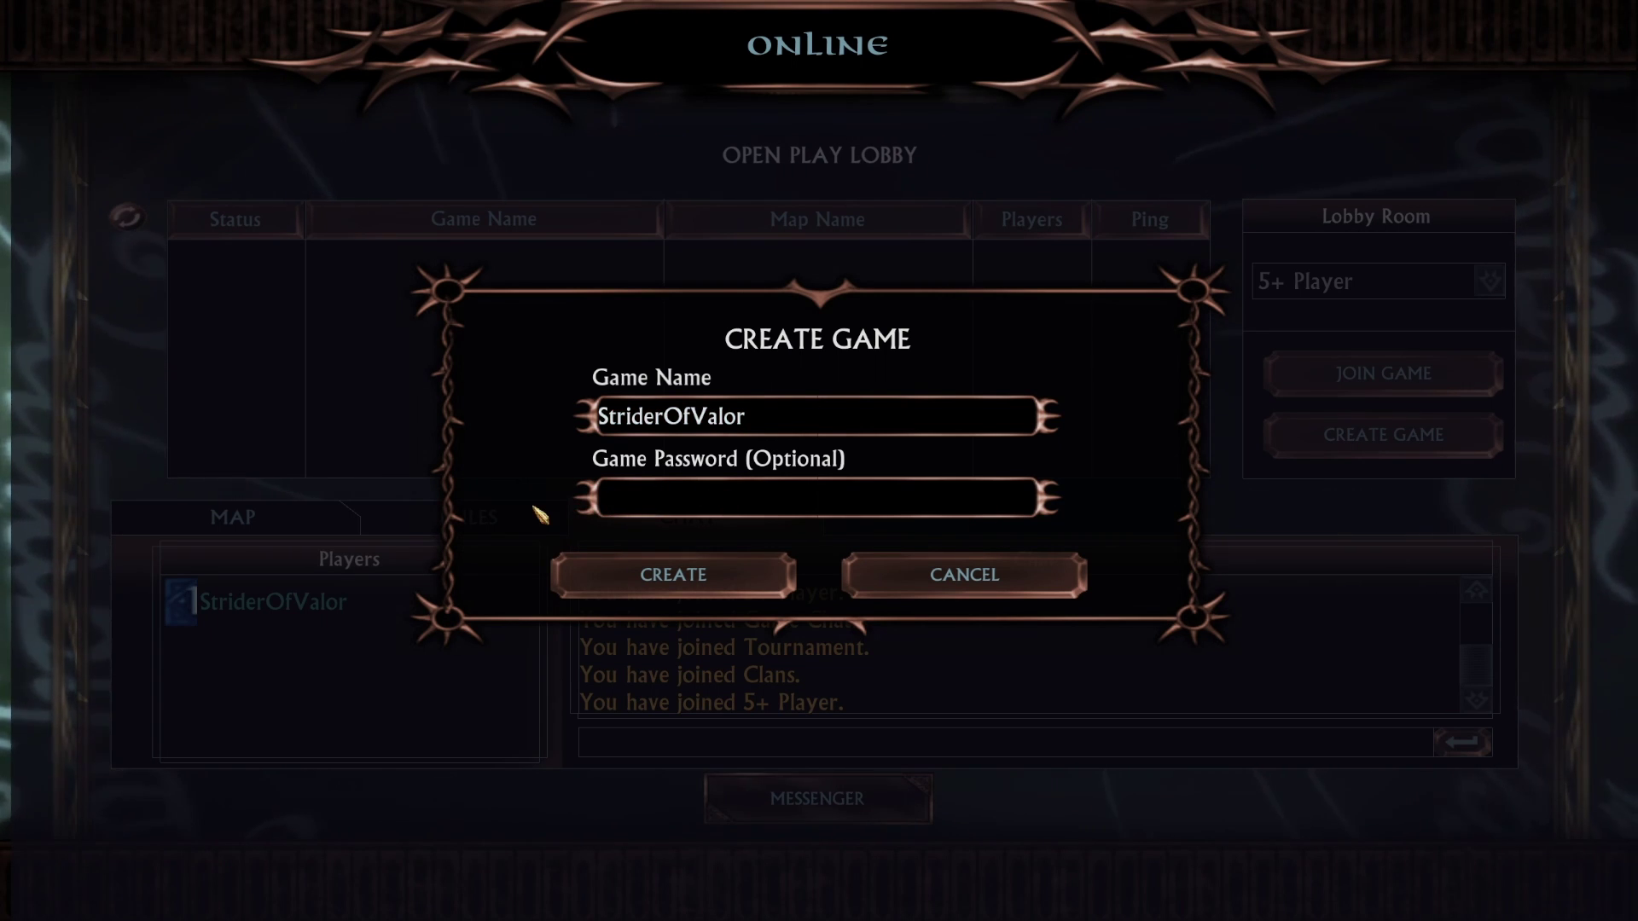
{"action": "left_click", "coordinate": [732, 574]}
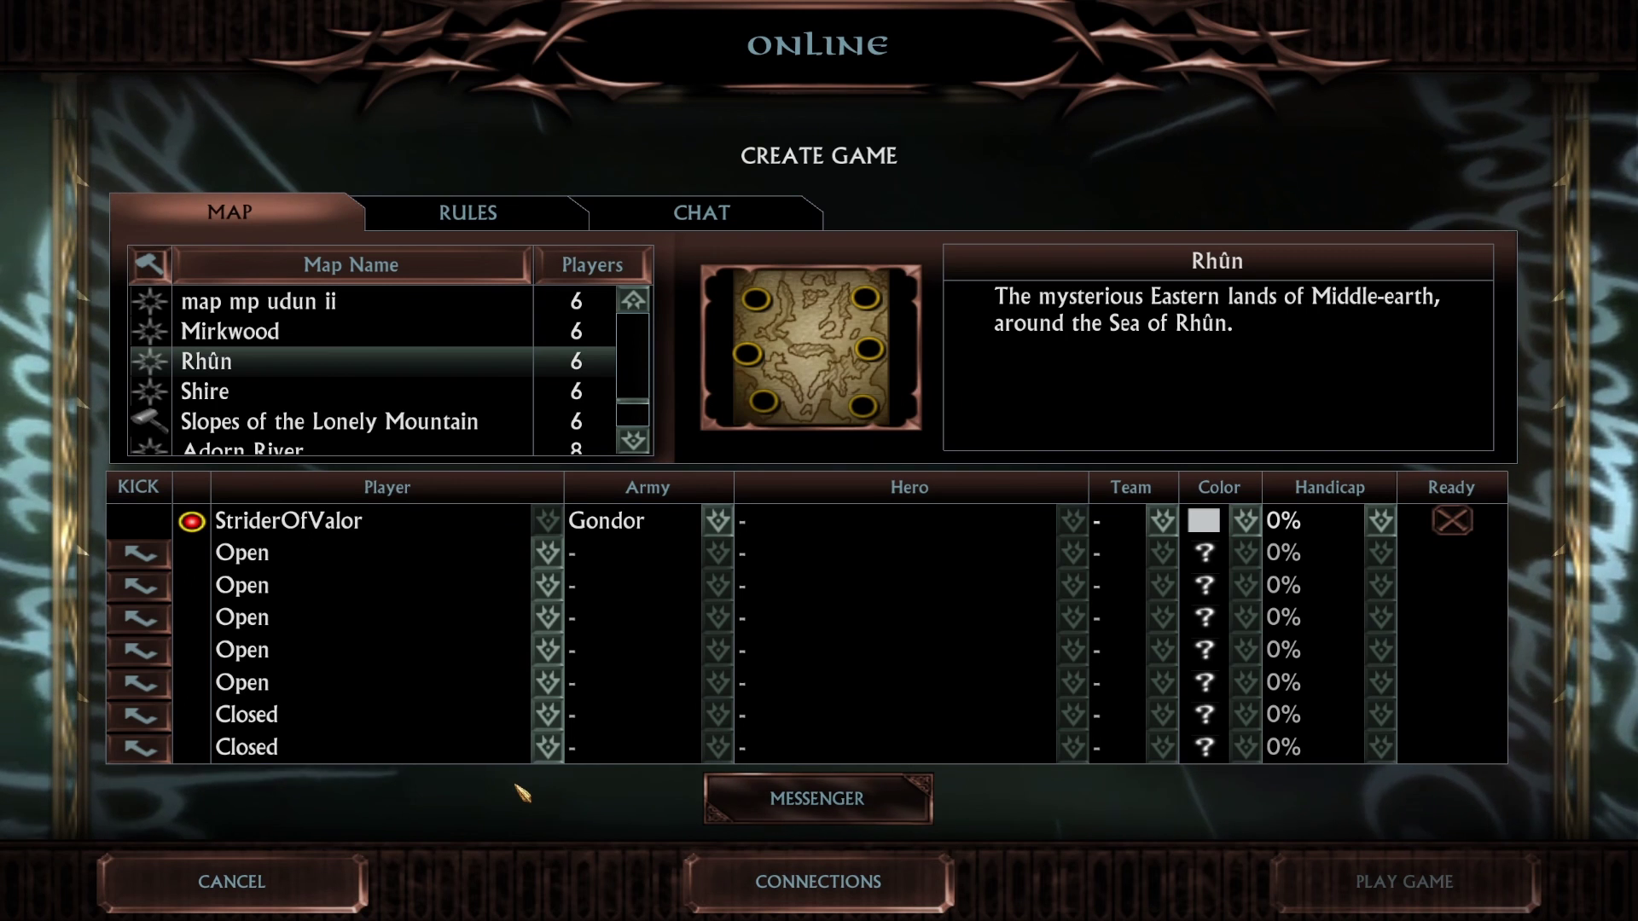
- Leave the second player slot Open and check the players' peer-to-peer connections
{"action": "left_click", "coordinate": [548, 554]}
{"action": "left_click", "coordinate": [549, 556]}
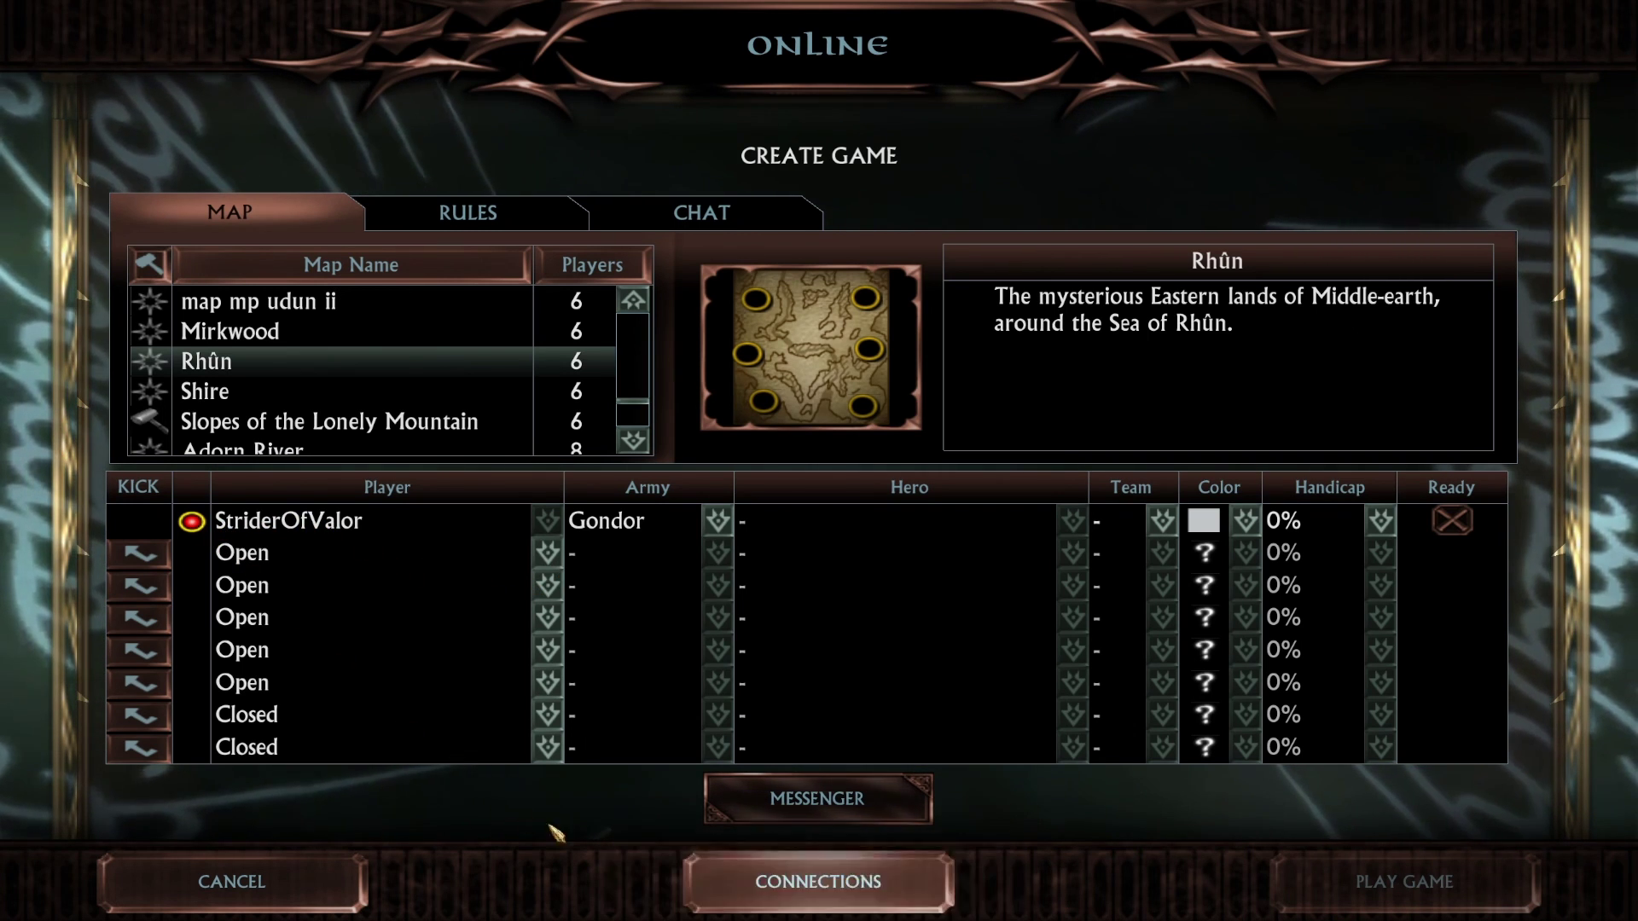
{"action": "left_click", "coordinate": [818, 881]}
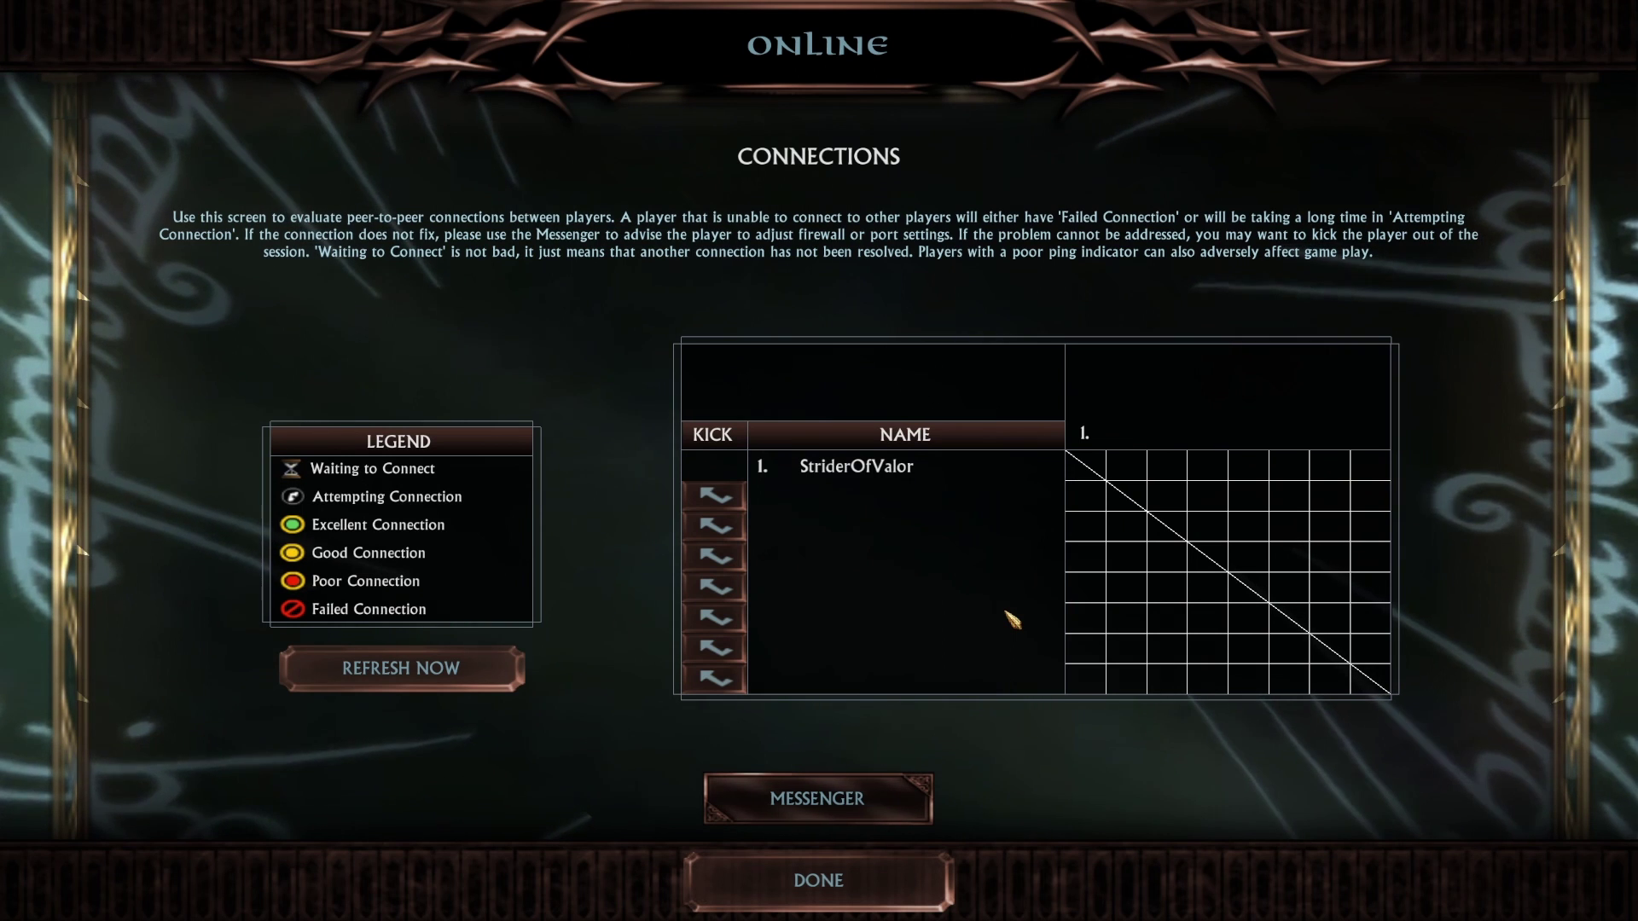